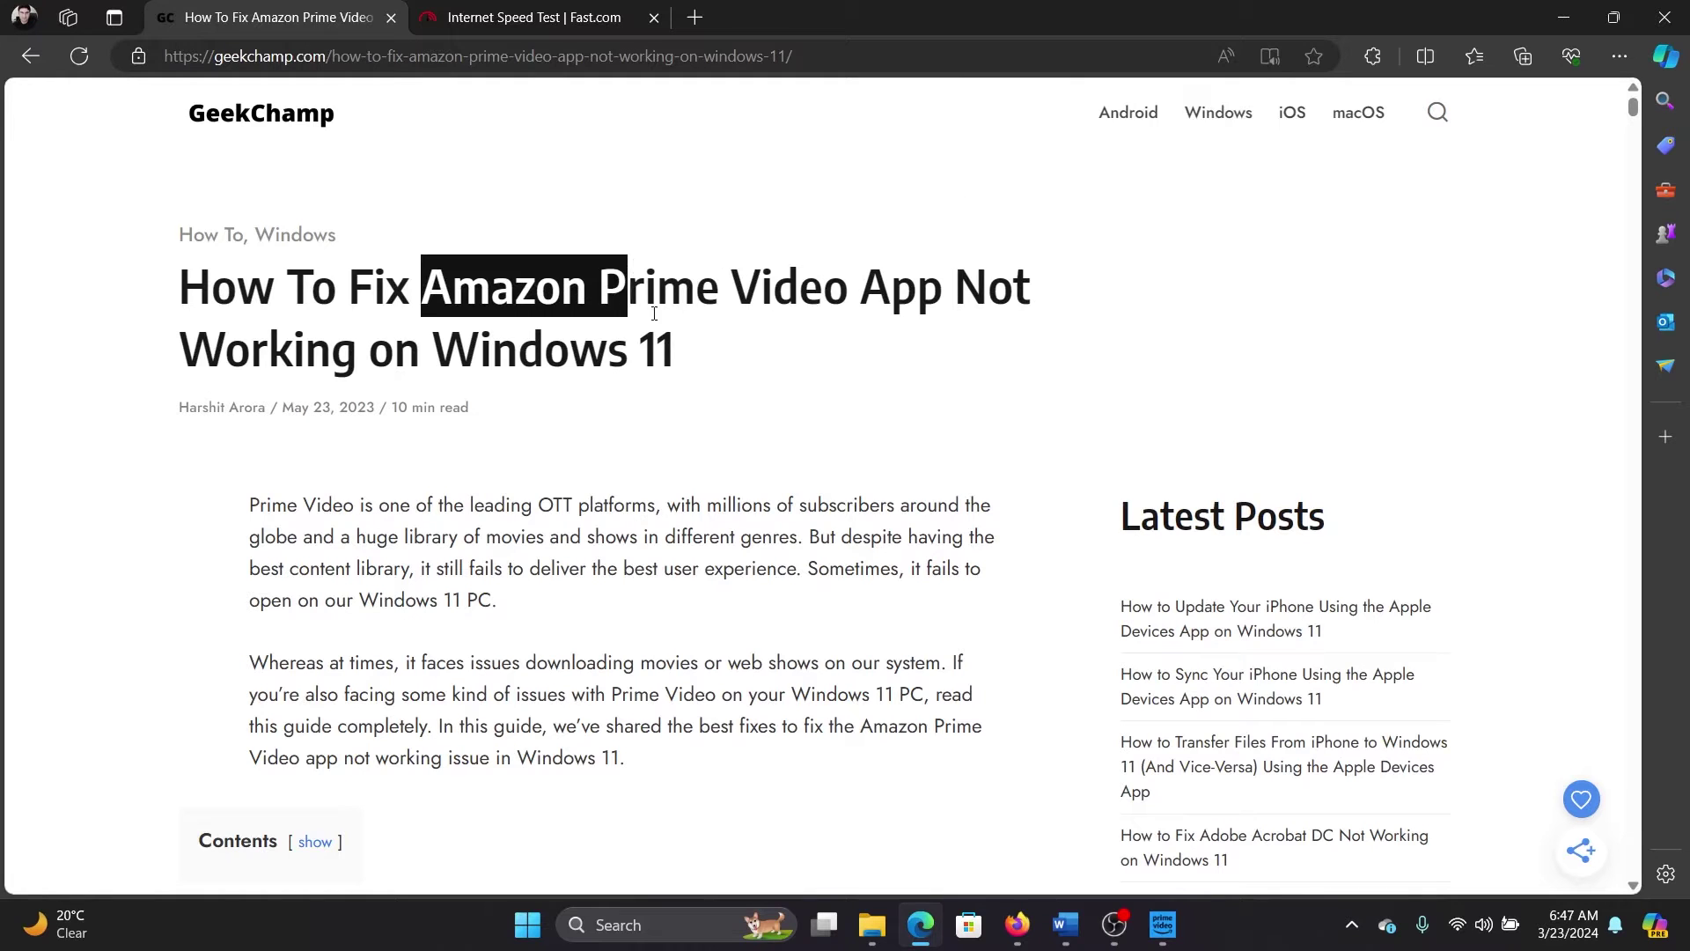
Step: Highlight words in the GeekChamp article title and scroll through the article
{"action": "left_click", "coordinate": [740, 432]}
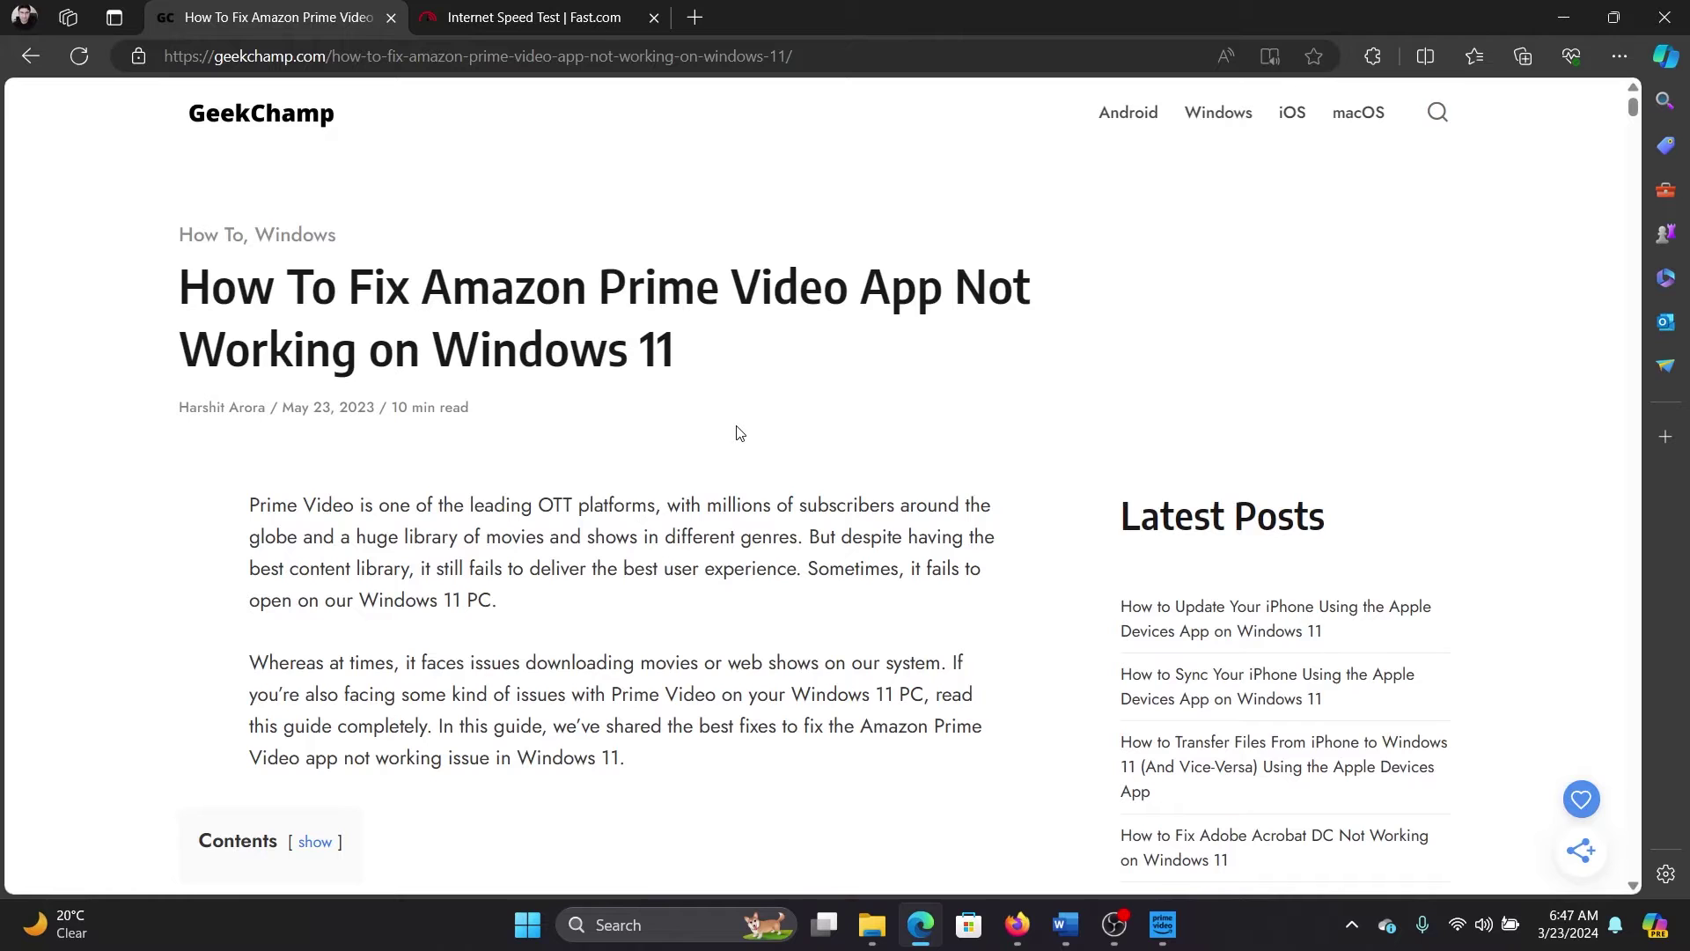
{"action": "scroll", "coordinate": [739, 432], "scroll_direction": "down", "scroll_amount": 5}
{"action": "scroll", "coordinate": [740, 433], "scroll_direction": "up", "scroll_amount": 5}
Step: Launch Prime Video and choose India from the Country/Region list
{"action": "left_click", "coordinate": [1159, 924]}
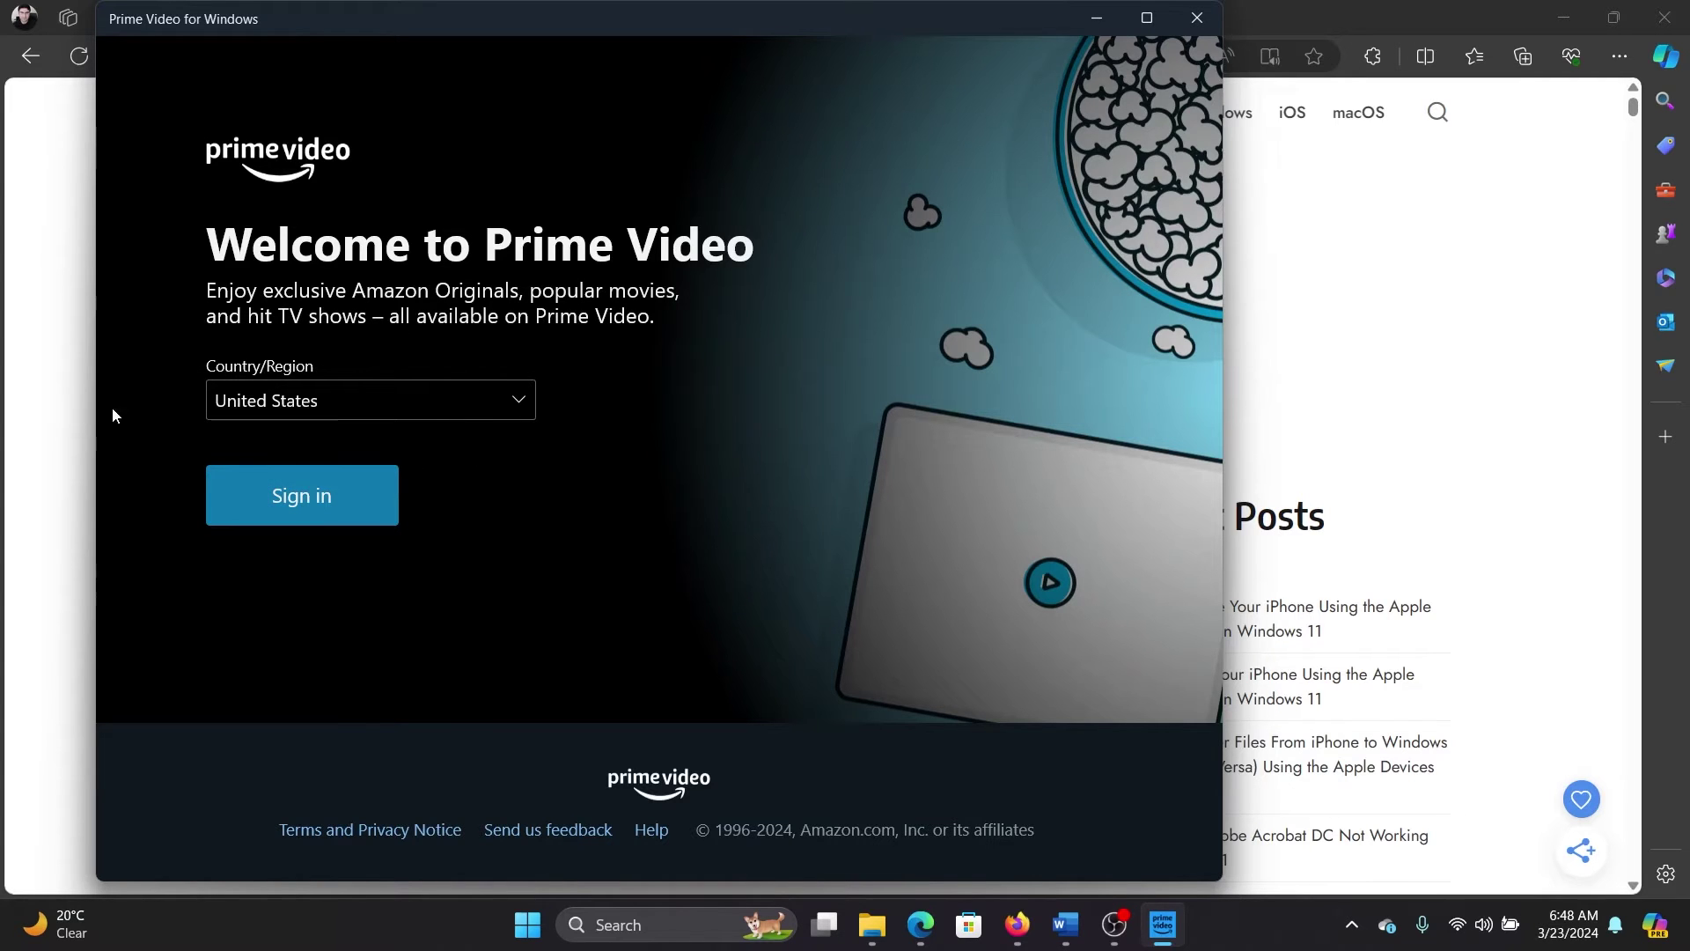
{"action": "left_click", "coordinate": [447, 409]}
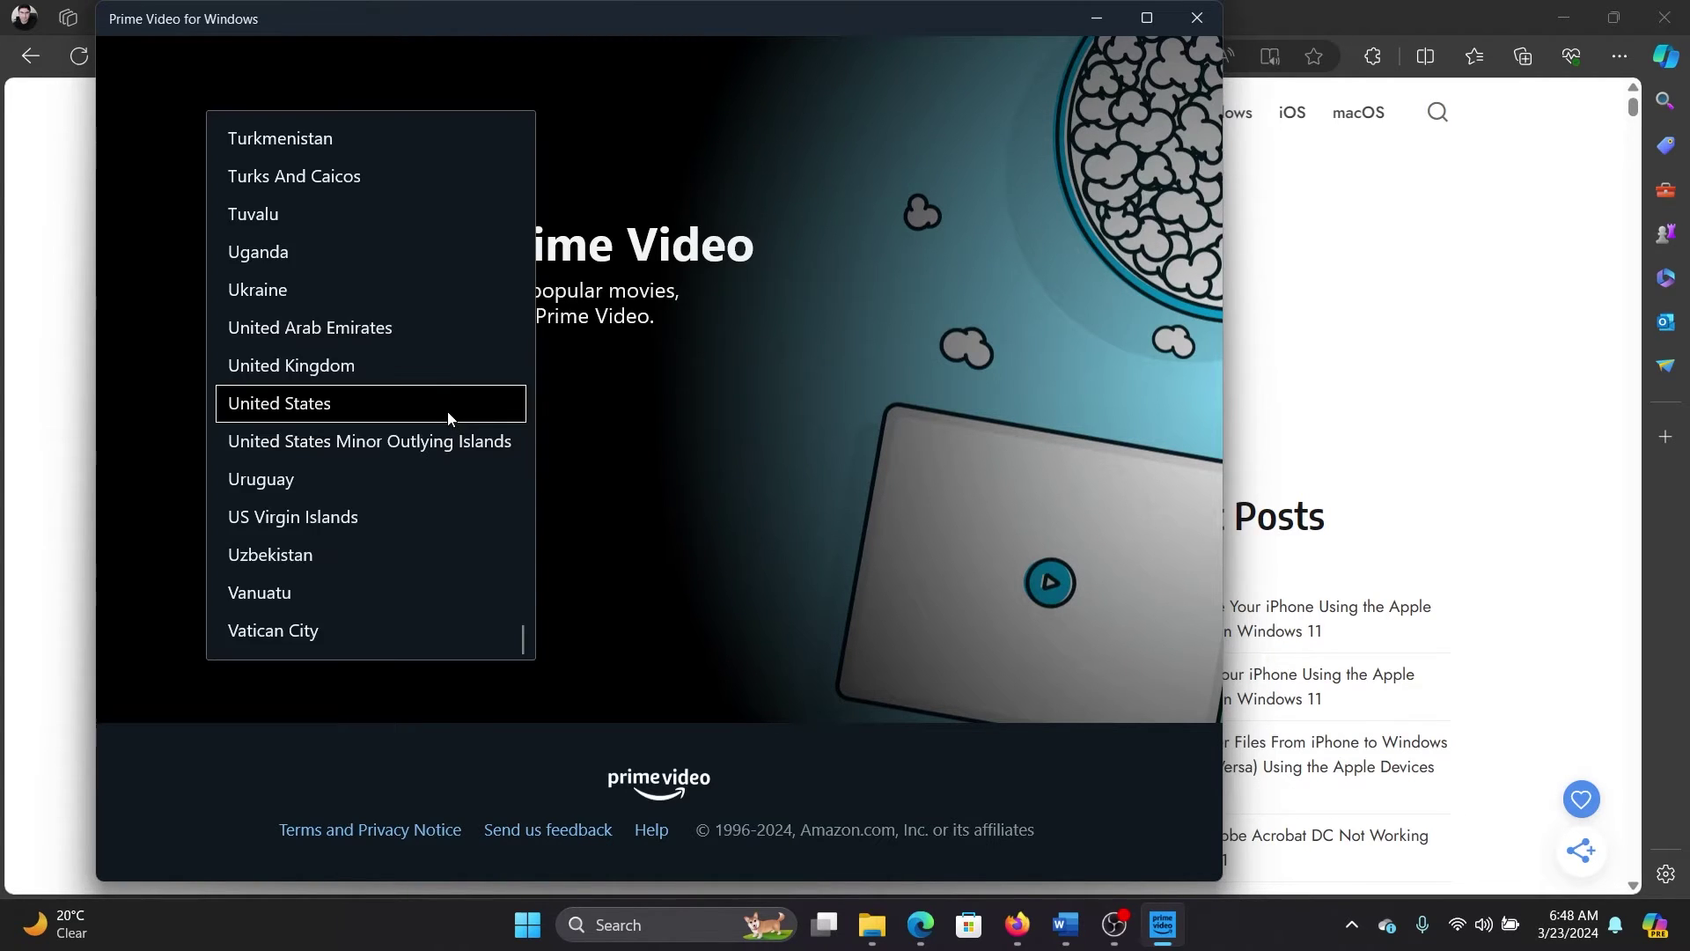
{"action": "scroll", "coordinate": [402, 309], "scroll_direction": "up", "scroll_amount": 8}
{"action": "scroll", "coordinate": [402, 314], "scroll_direction": "up", "scroll_amount": 15}
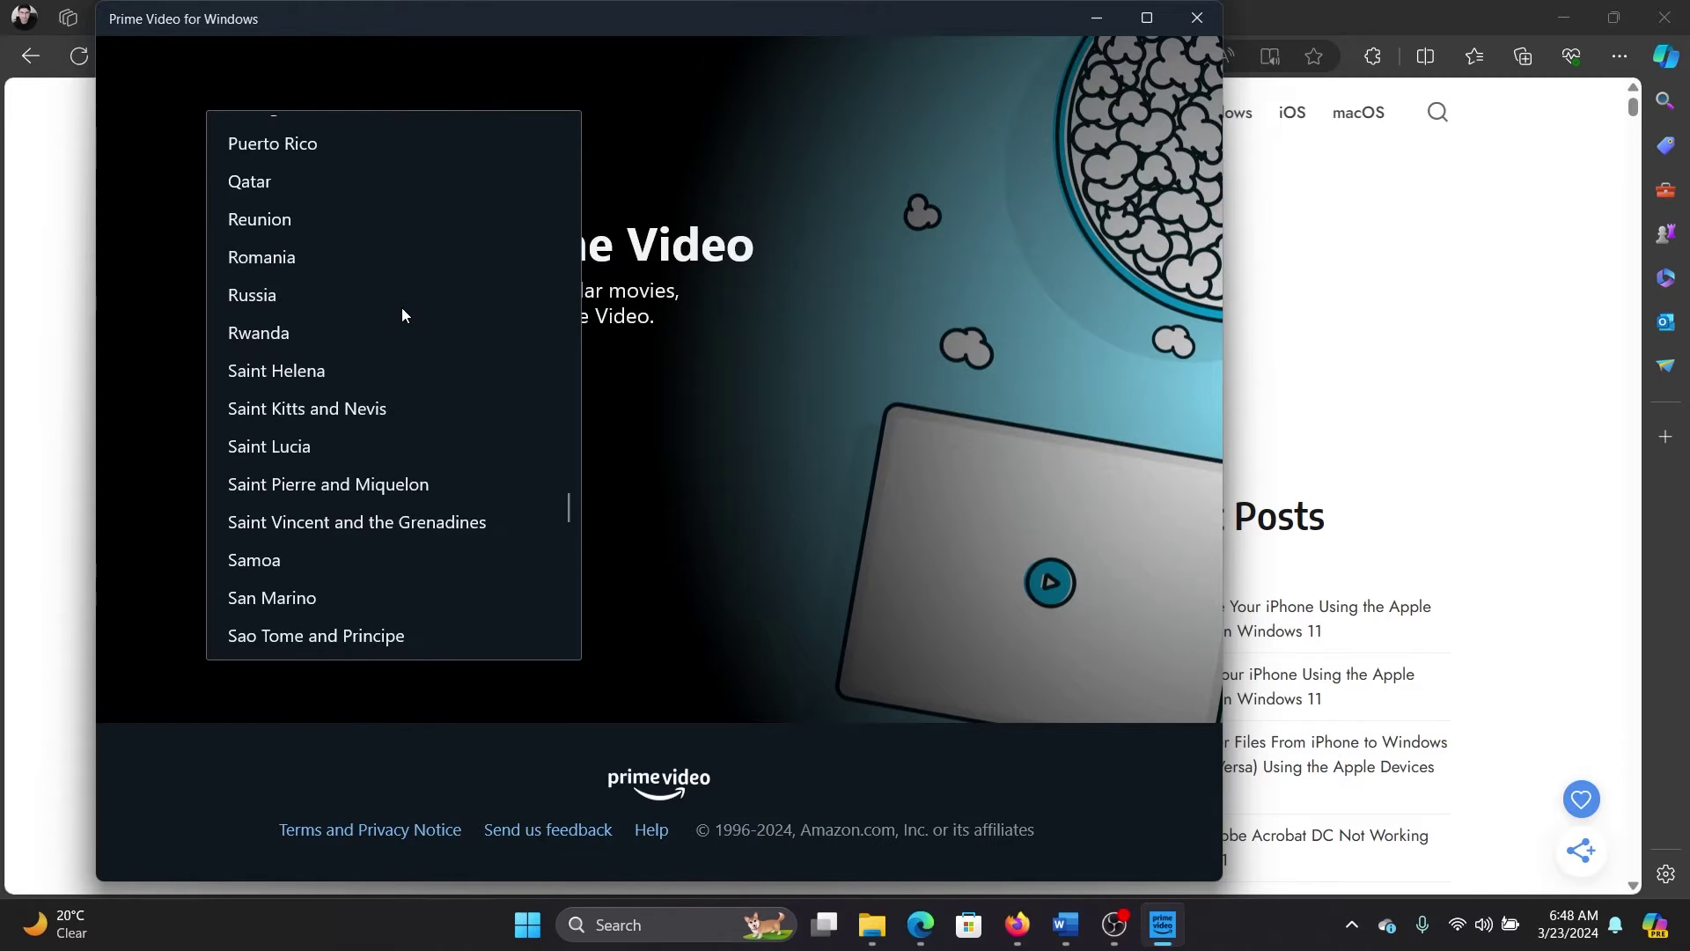
{"action": "scroll", "coordinate": [402, 314], "scroll_direction": "up", "scroll_amount": 15}
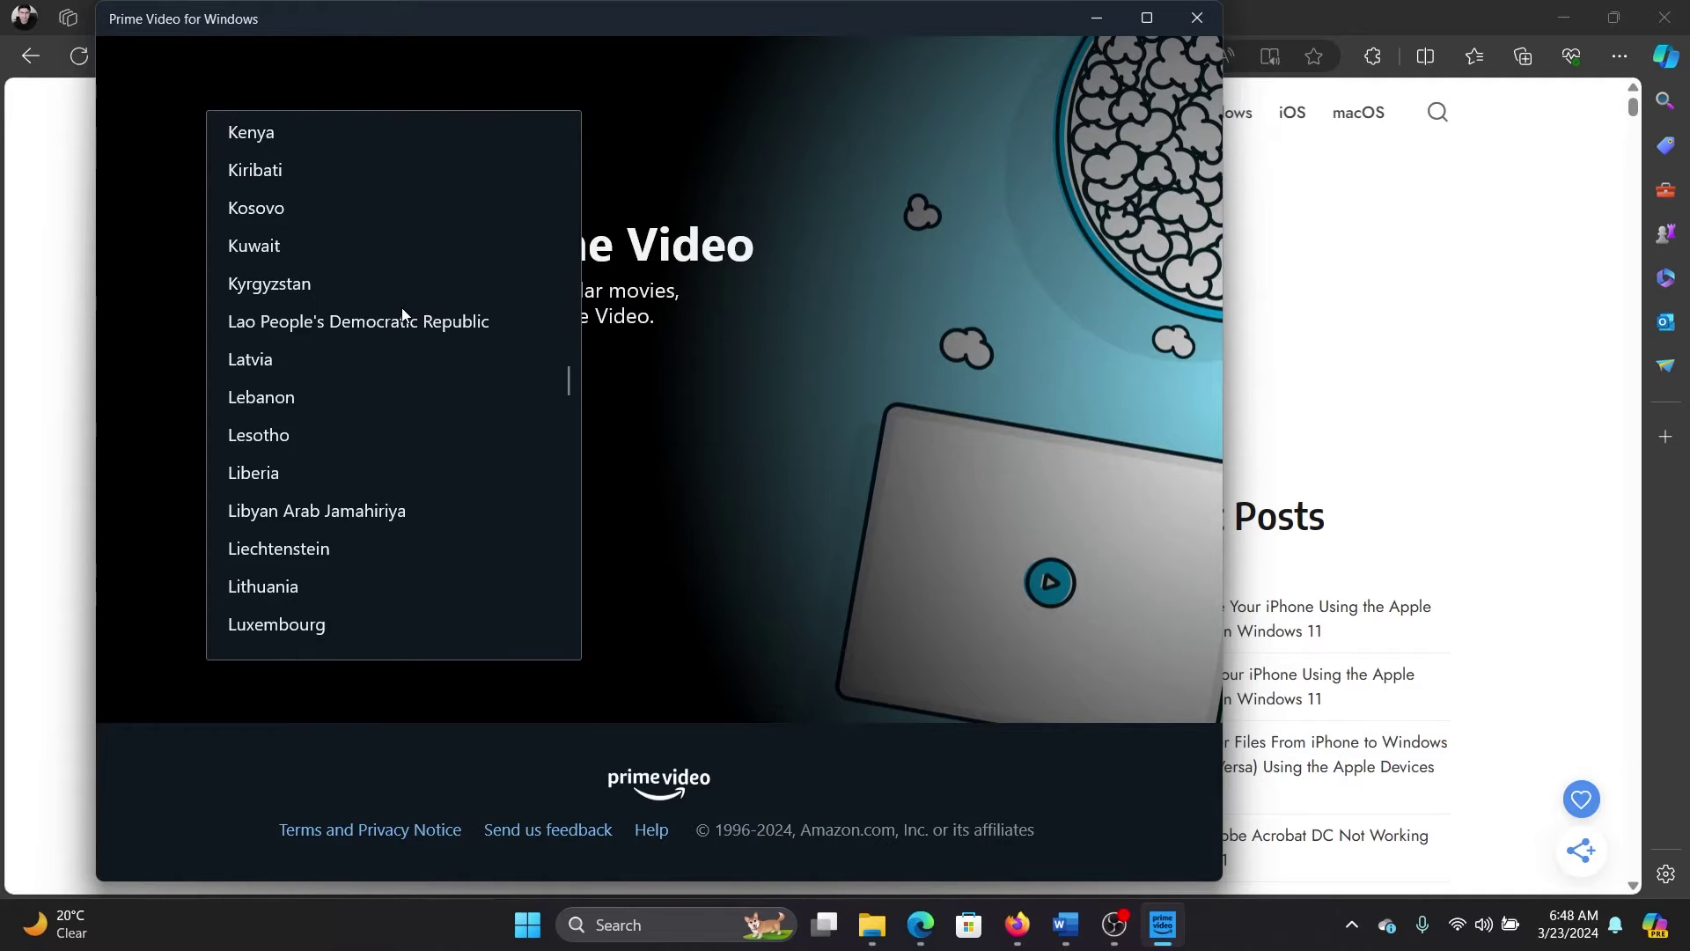
{"action": "scroll", "coordinate": [398, 310], "scroll_direction": "up", "scroll_amount": 2}
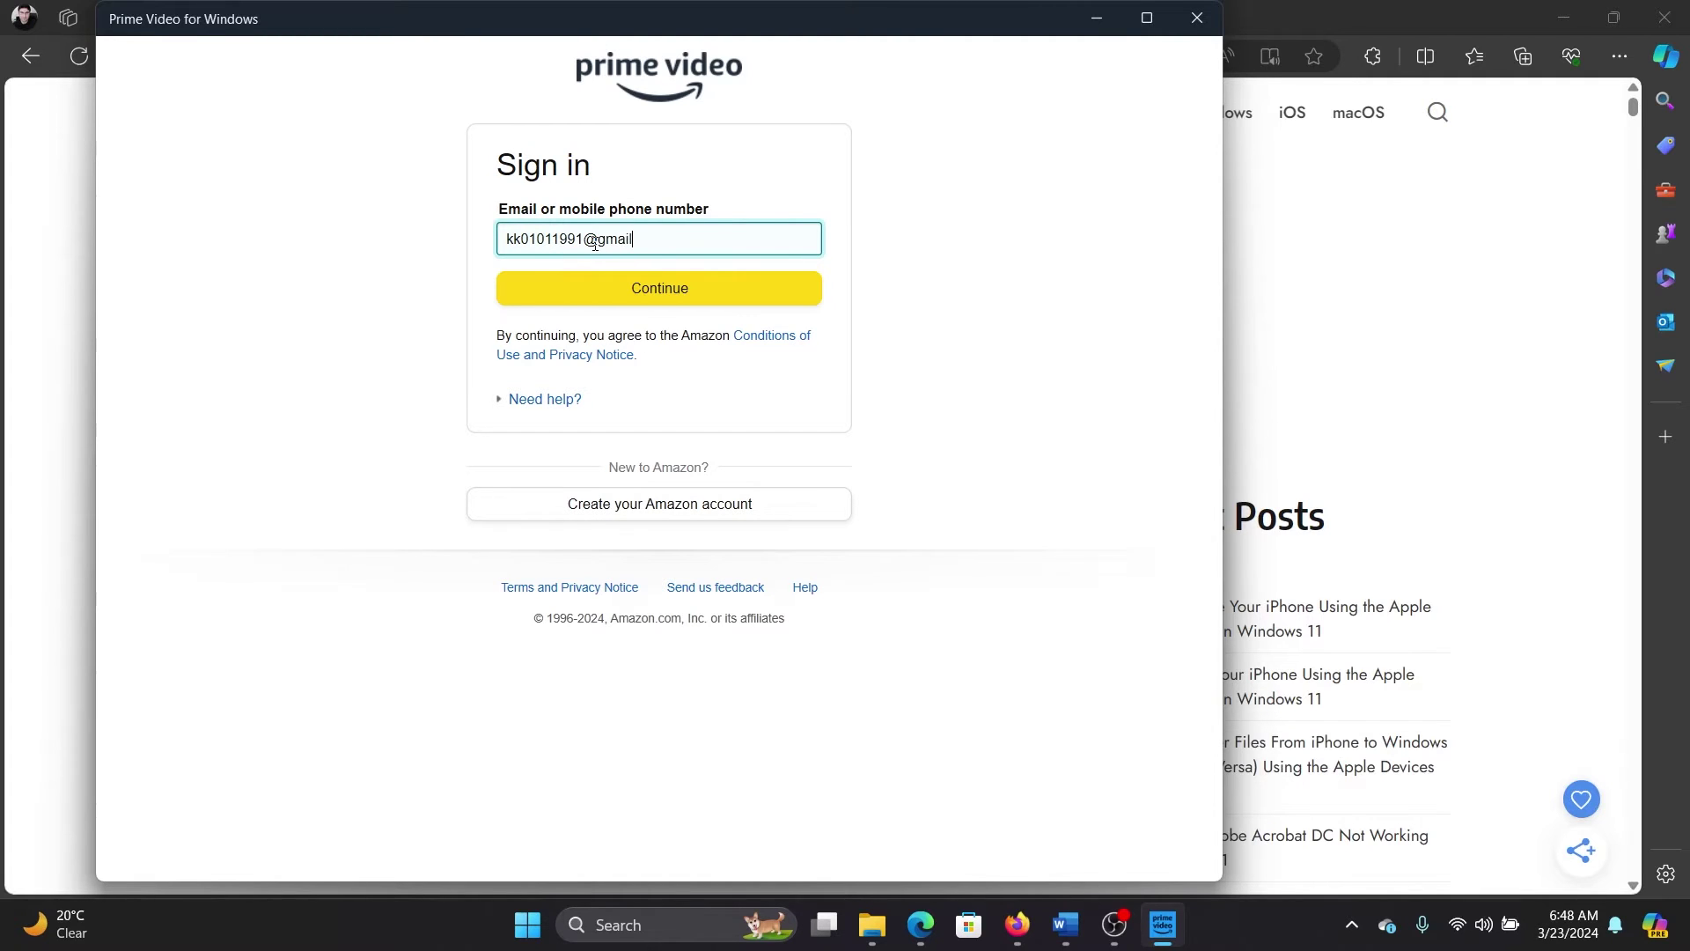
Step: Submit the account e-mail, then the password, to sign in to Prime Video
{"action": "left_click", "coordinate": [668, 293]}
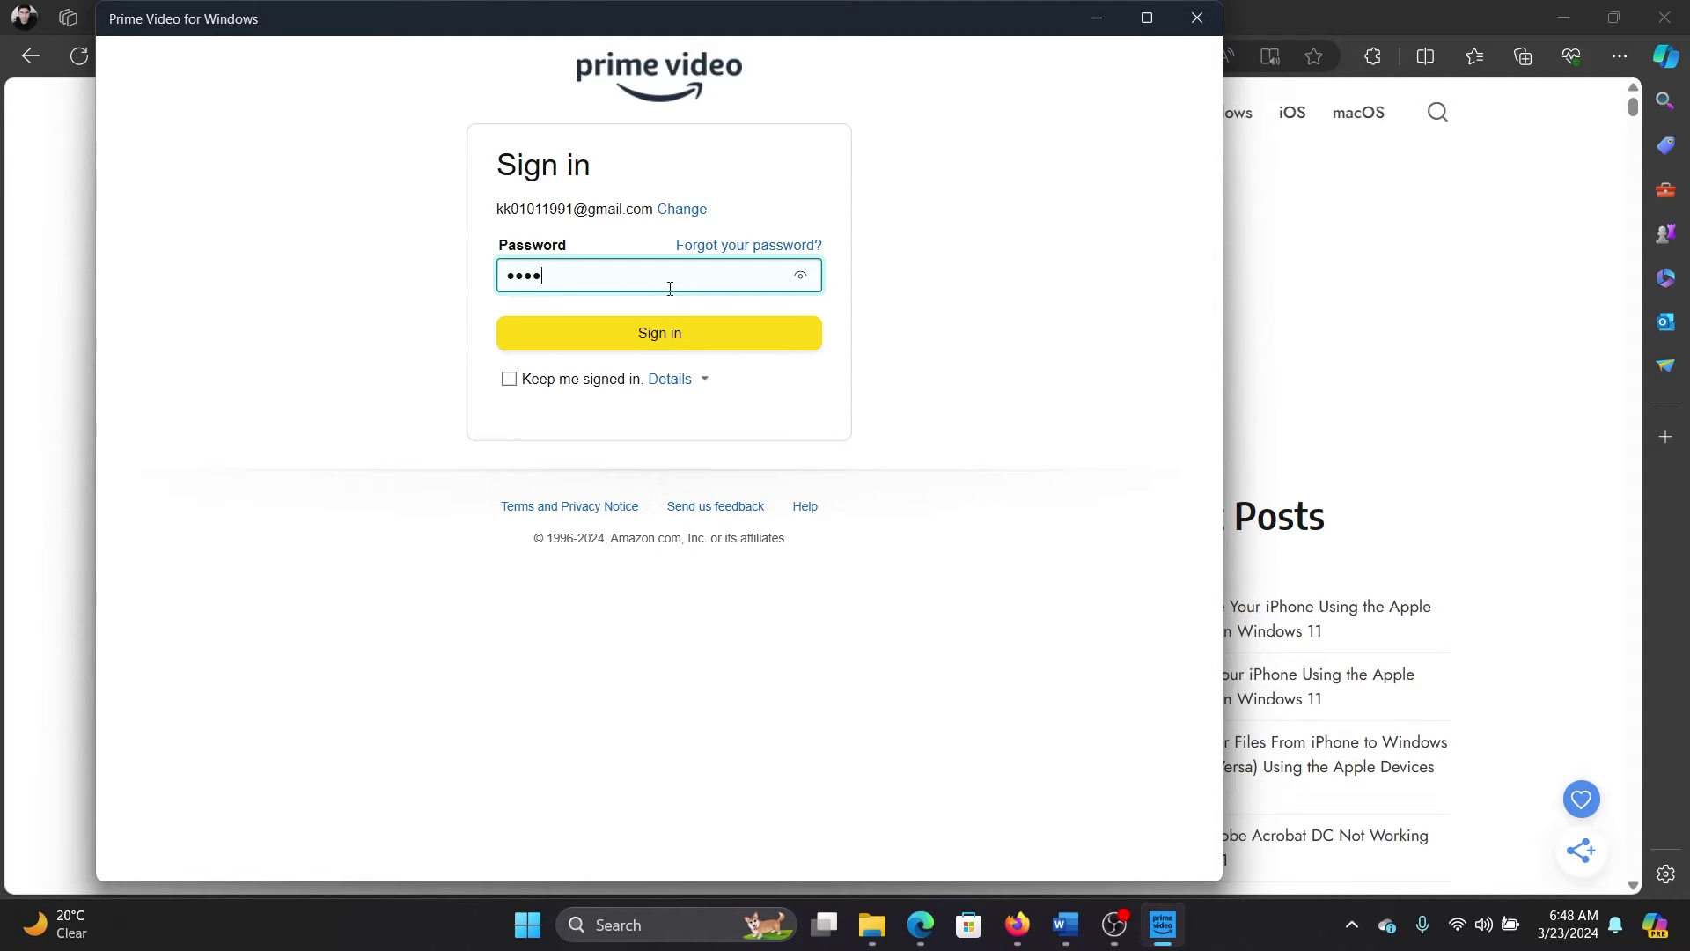
{"action": "key", "text": "Return"}
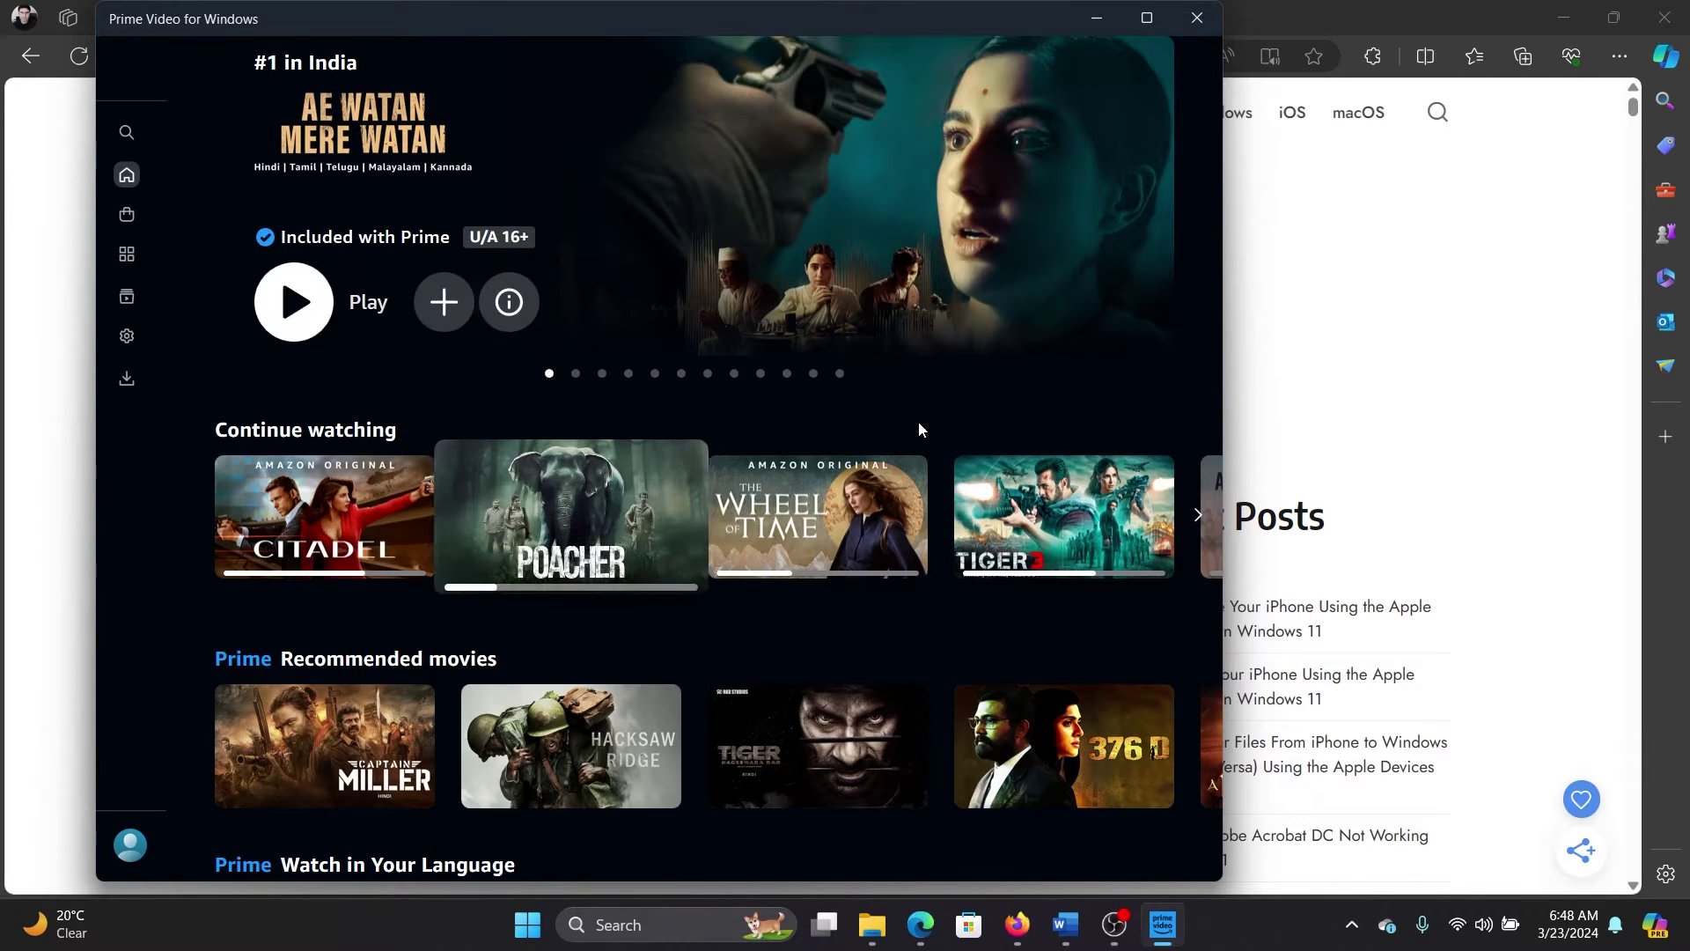
Step: Rerun the Fast.com speed test (about 110 Mbps) and bring the Word checklist back
{"action": "left_click", "coordinate": [1602, 324]}
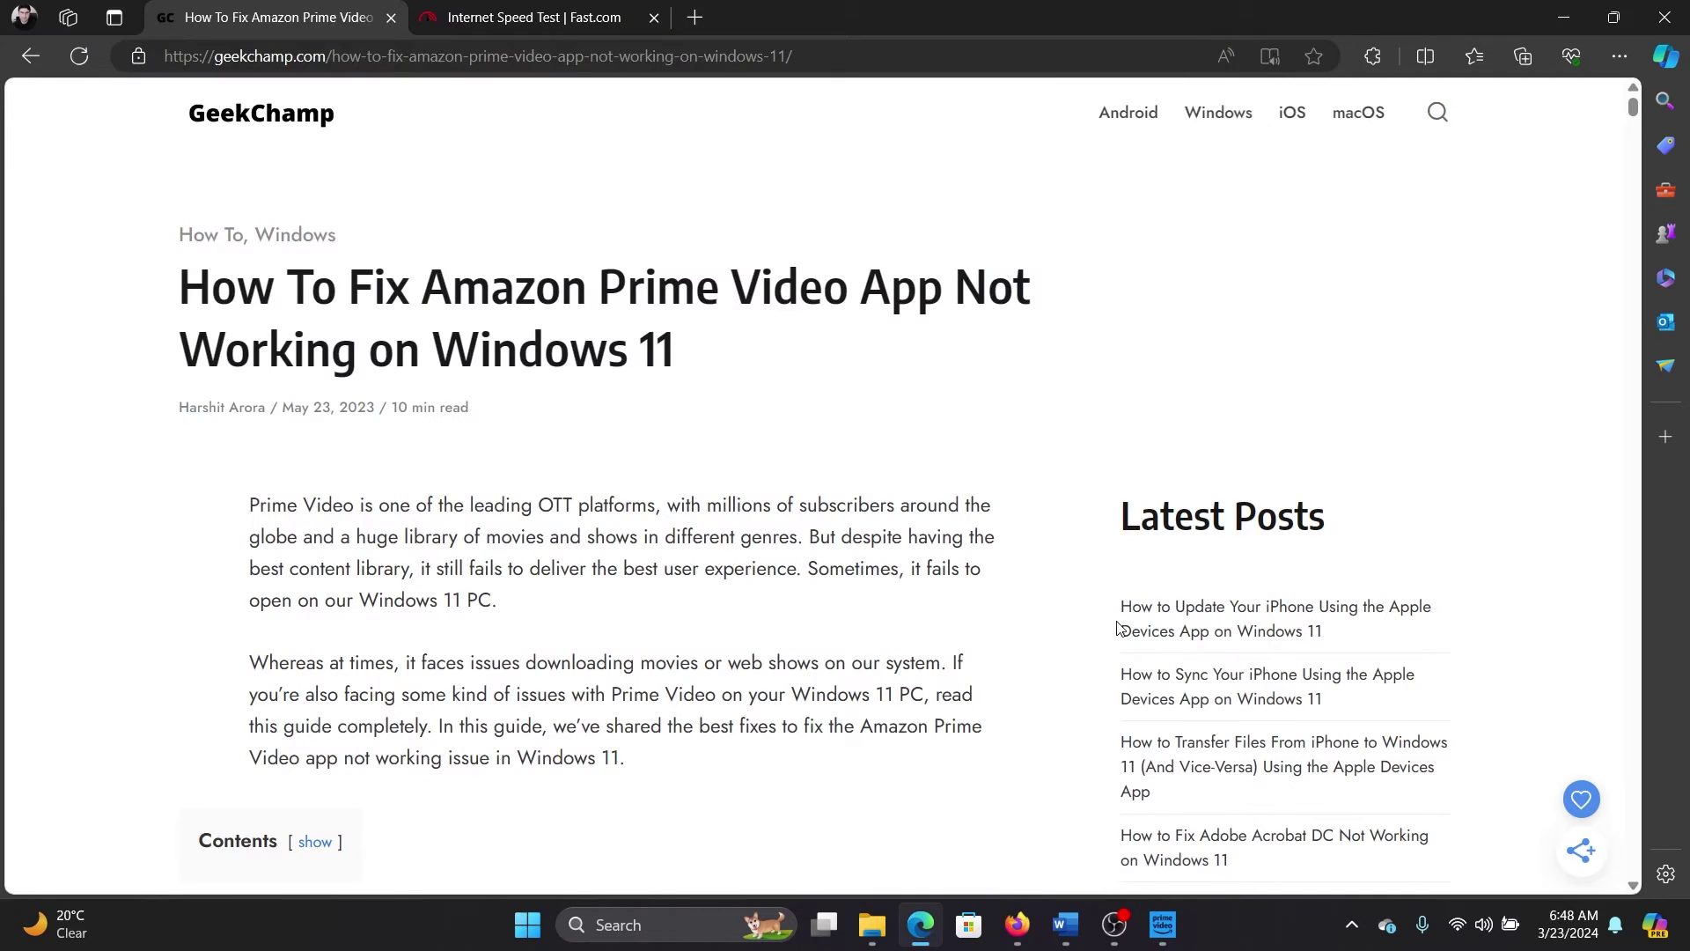
{"action": "left_click", "coordinate": [1061, 926]}
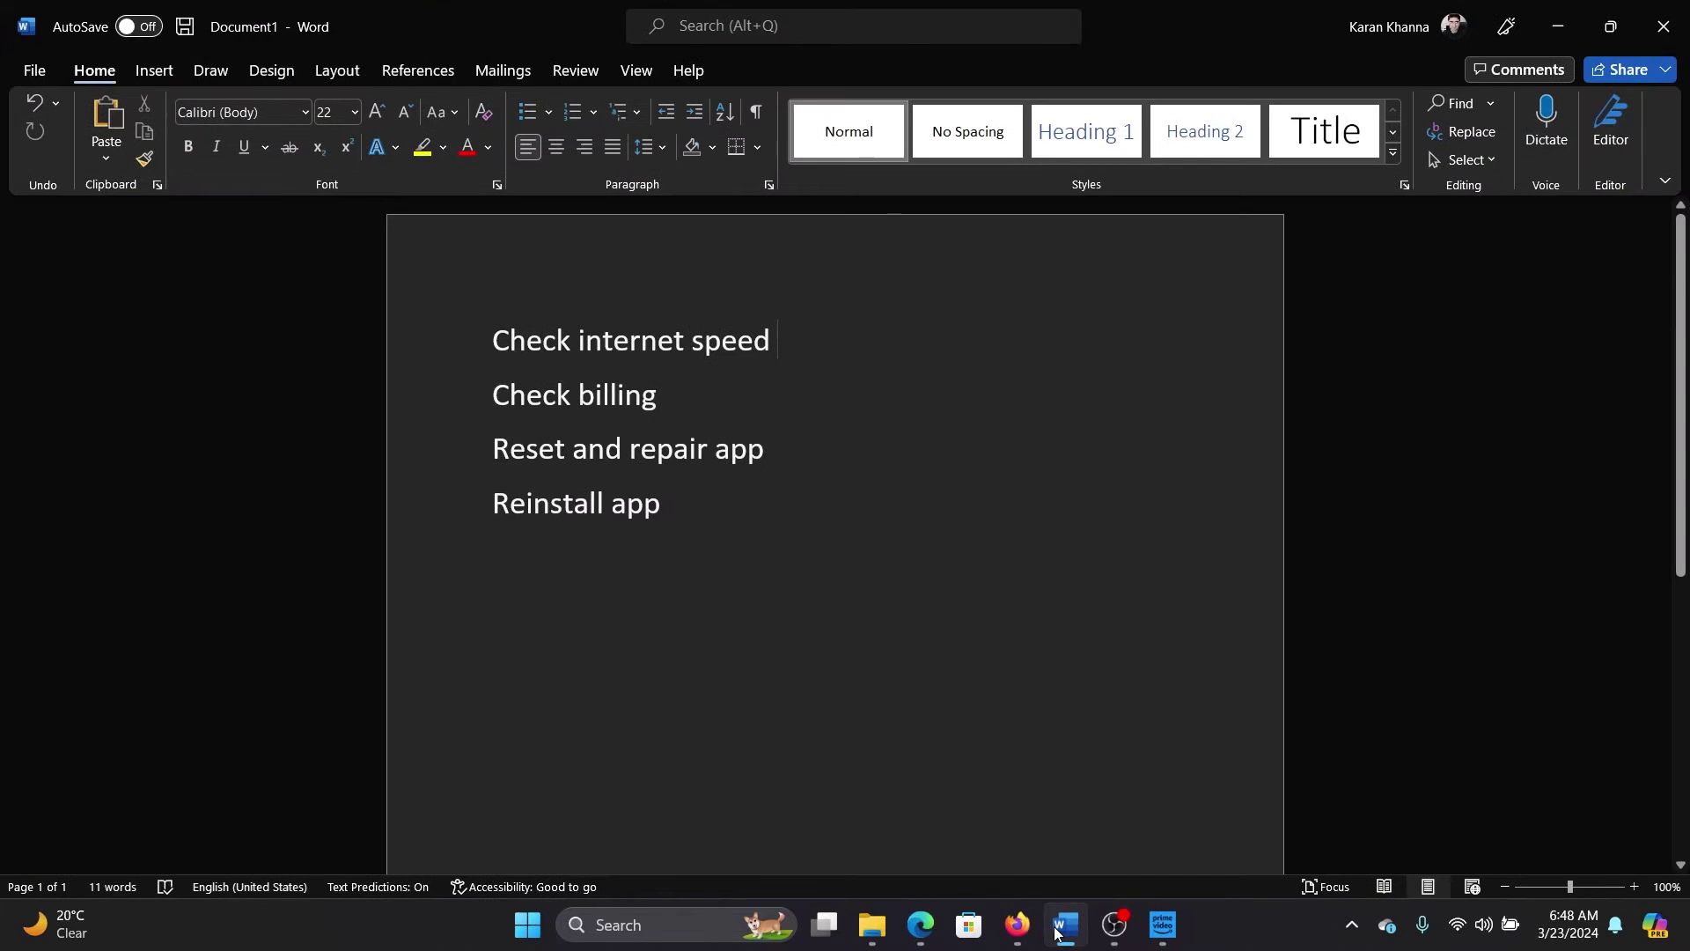
{"action": "left_click", "coordinate": [1060, 926]}
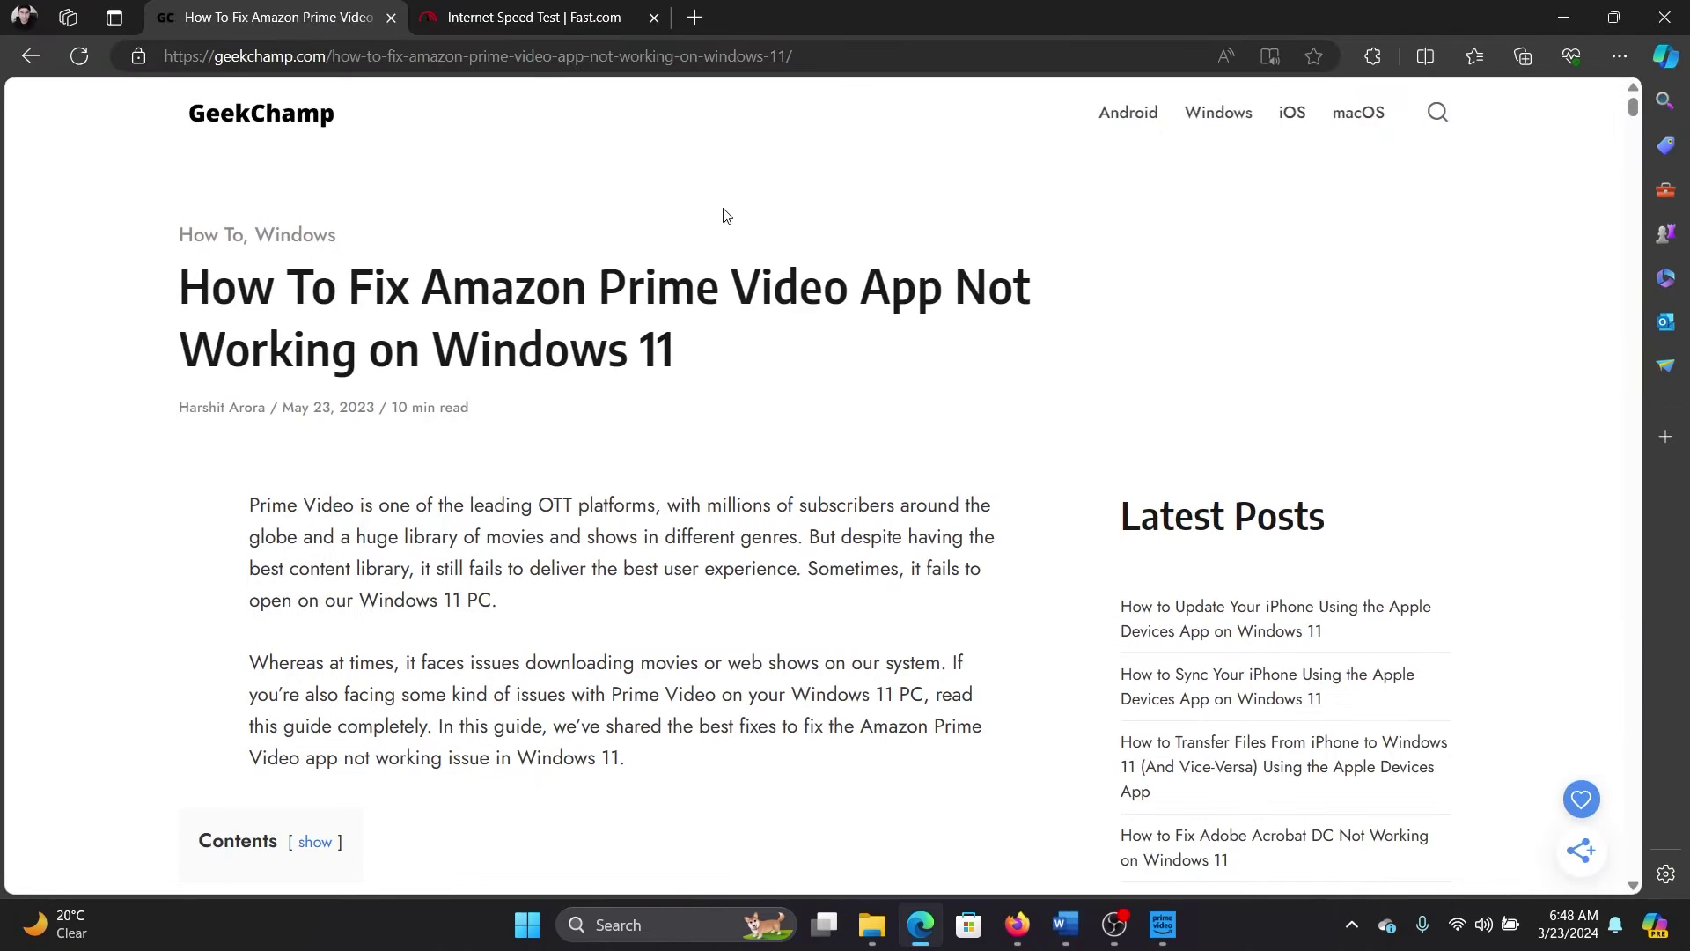
{"action": "left_click", "coordinate": [546, 22]}
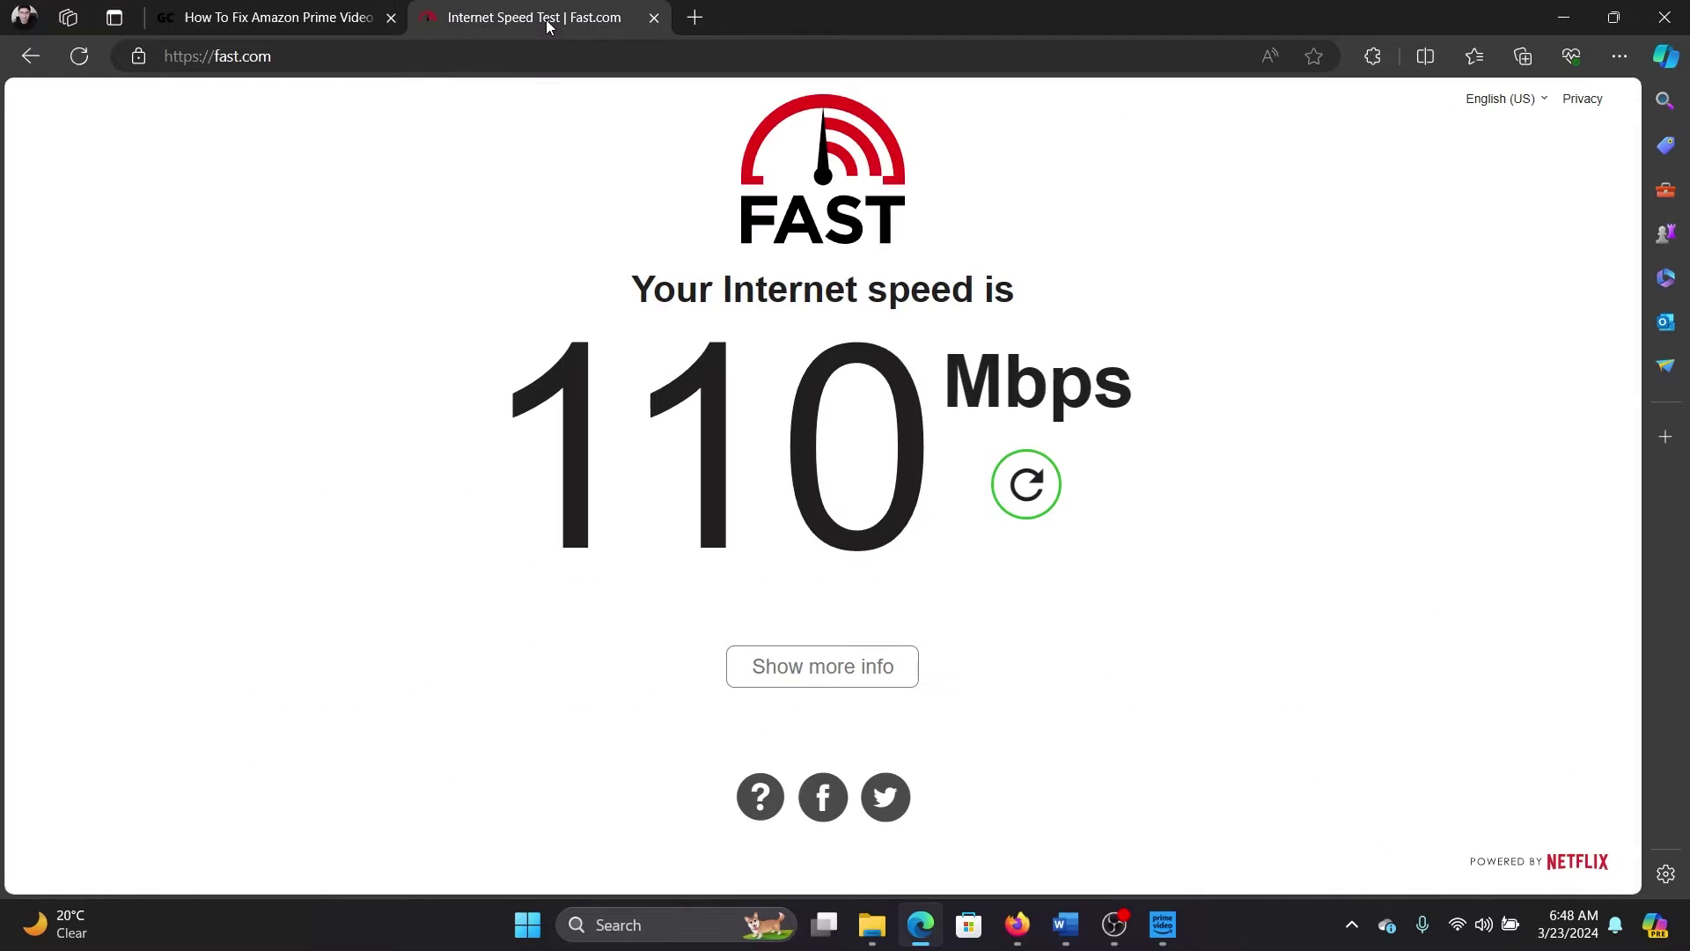
{"action": "left_click", "coordinate": [1038, 495]}
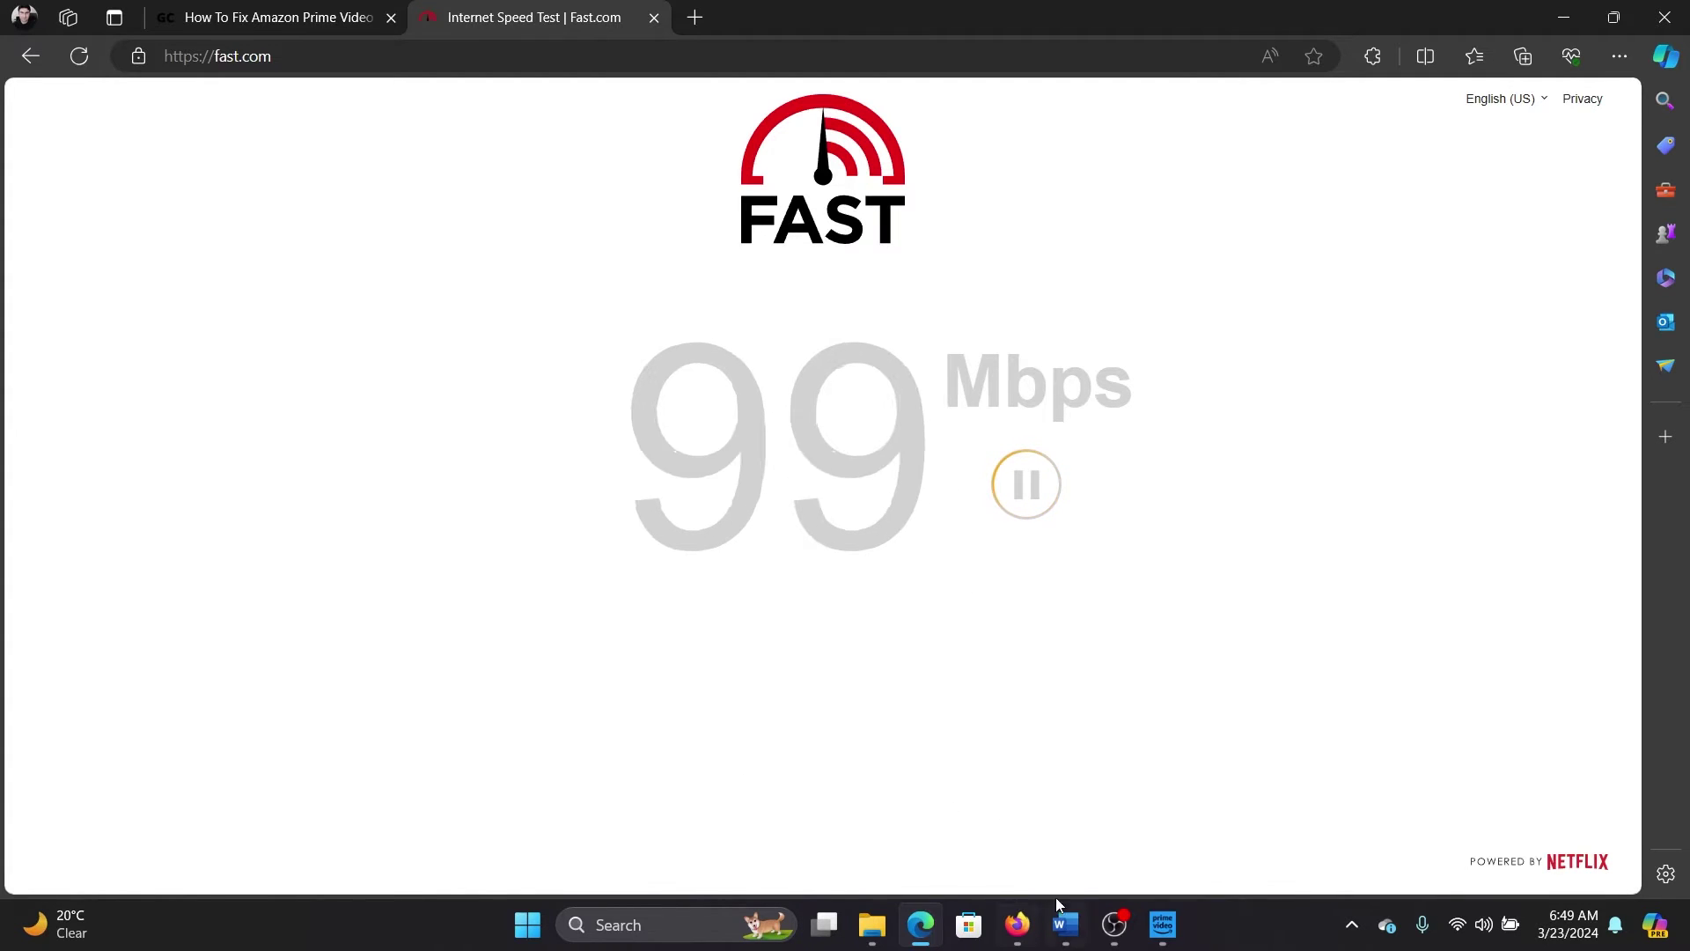
{"action": "left_click", "coordinate": [1065, 924]}
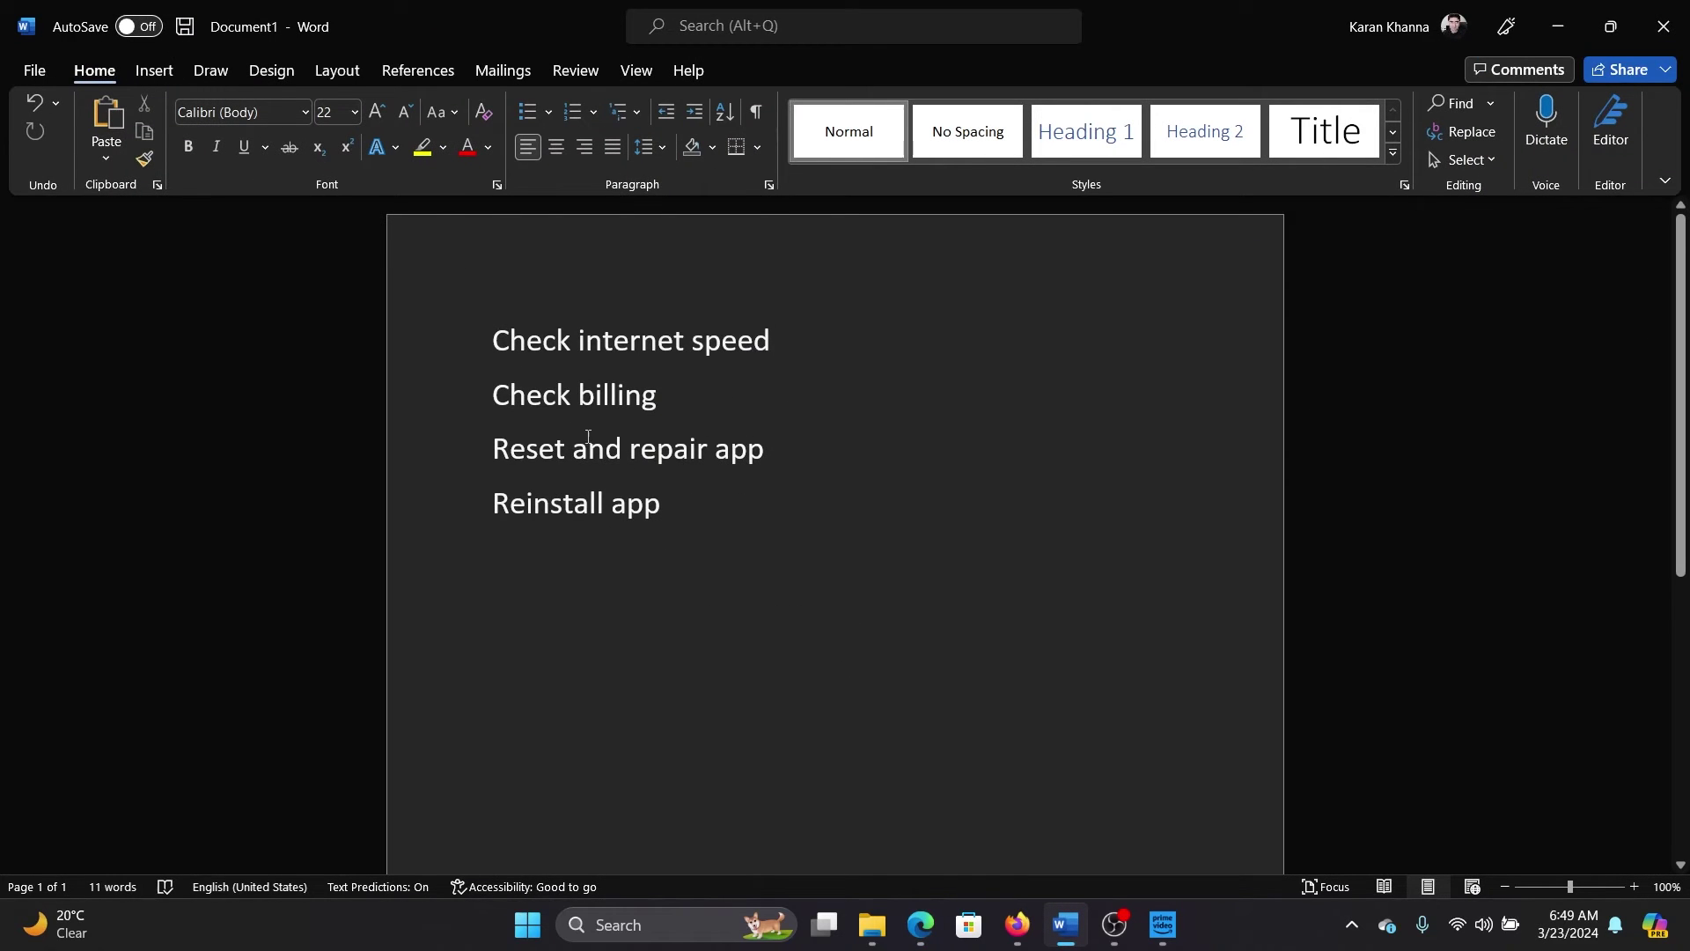
Step: Highlight 'Check billing' in Word, then open the Amazon account page from Prime Video Settings
{"action": "left_click_drag", "start_coordinate": [528, 401], "coordinate": [673, 404]}
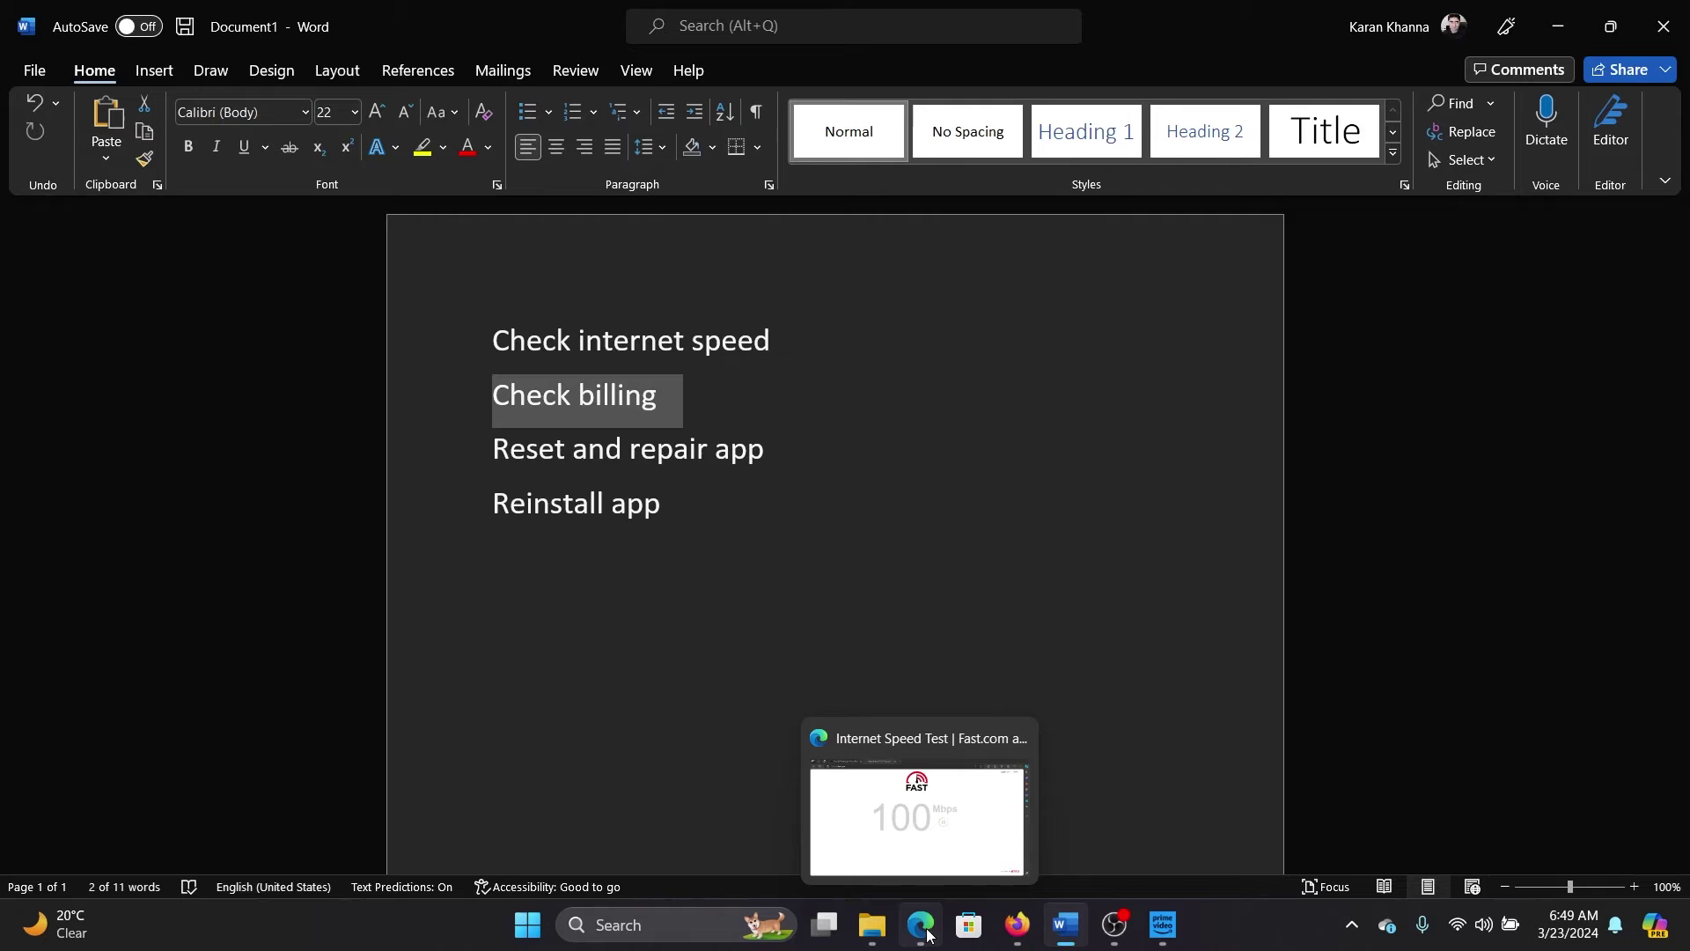
{"action": "left_click", "coordinate": [1161, 924]}
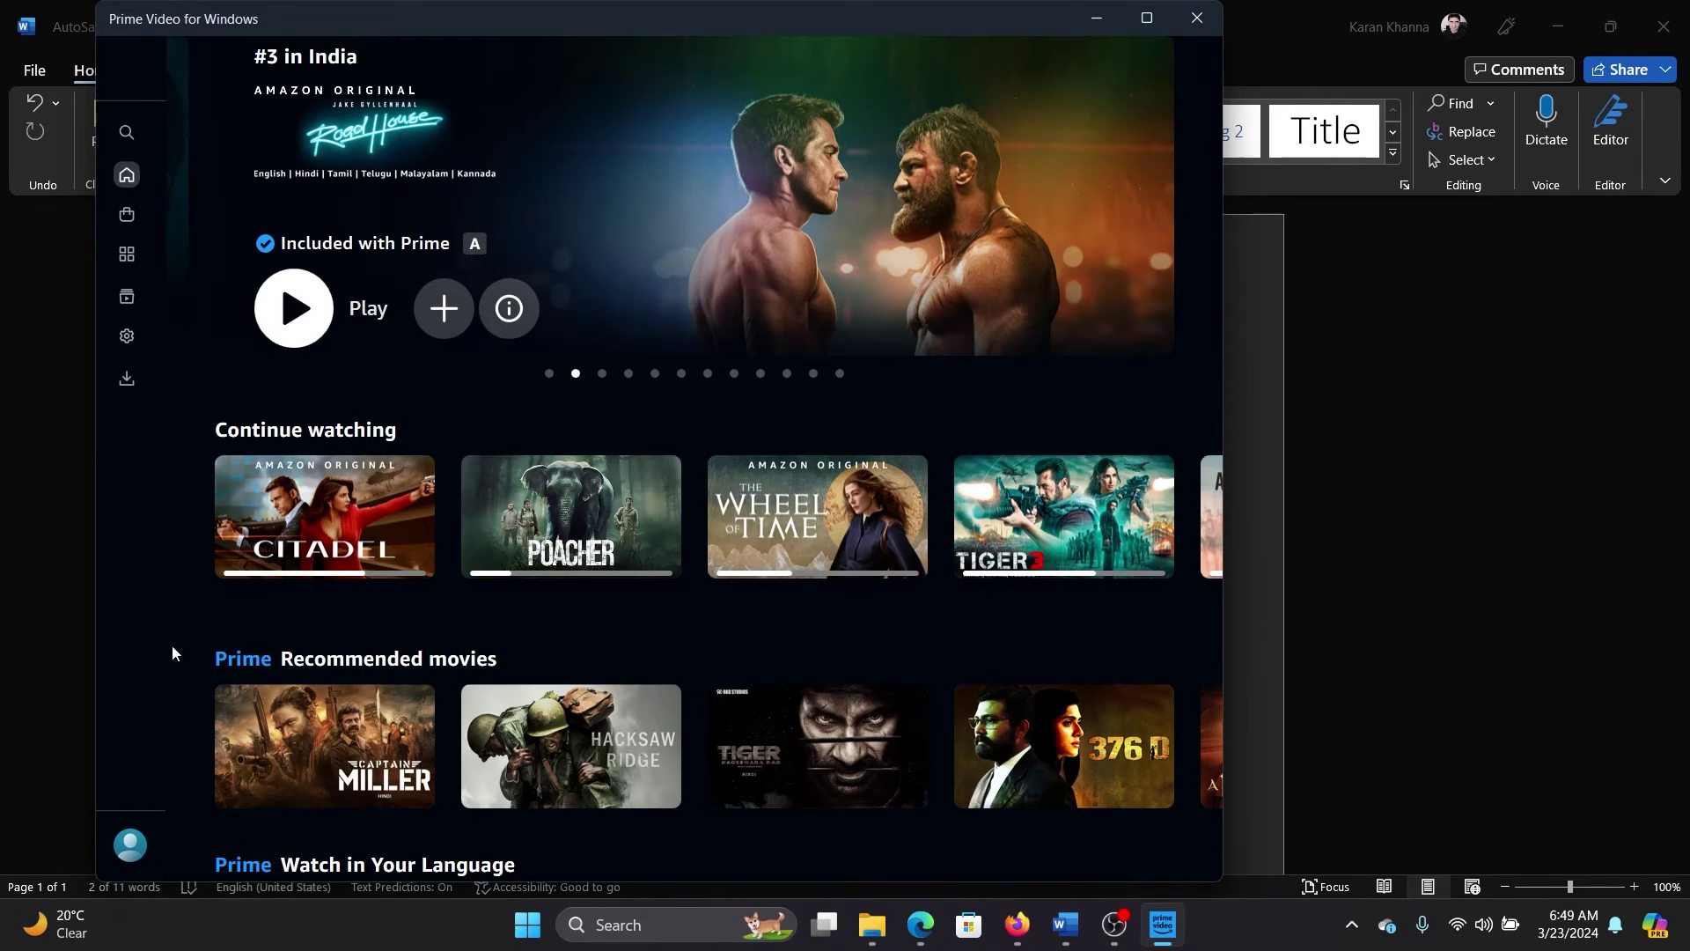
{"action": "mouse_move", "coordinate": [154, 546]}
{"action": "left_click", "coordinate": [194, 342]}
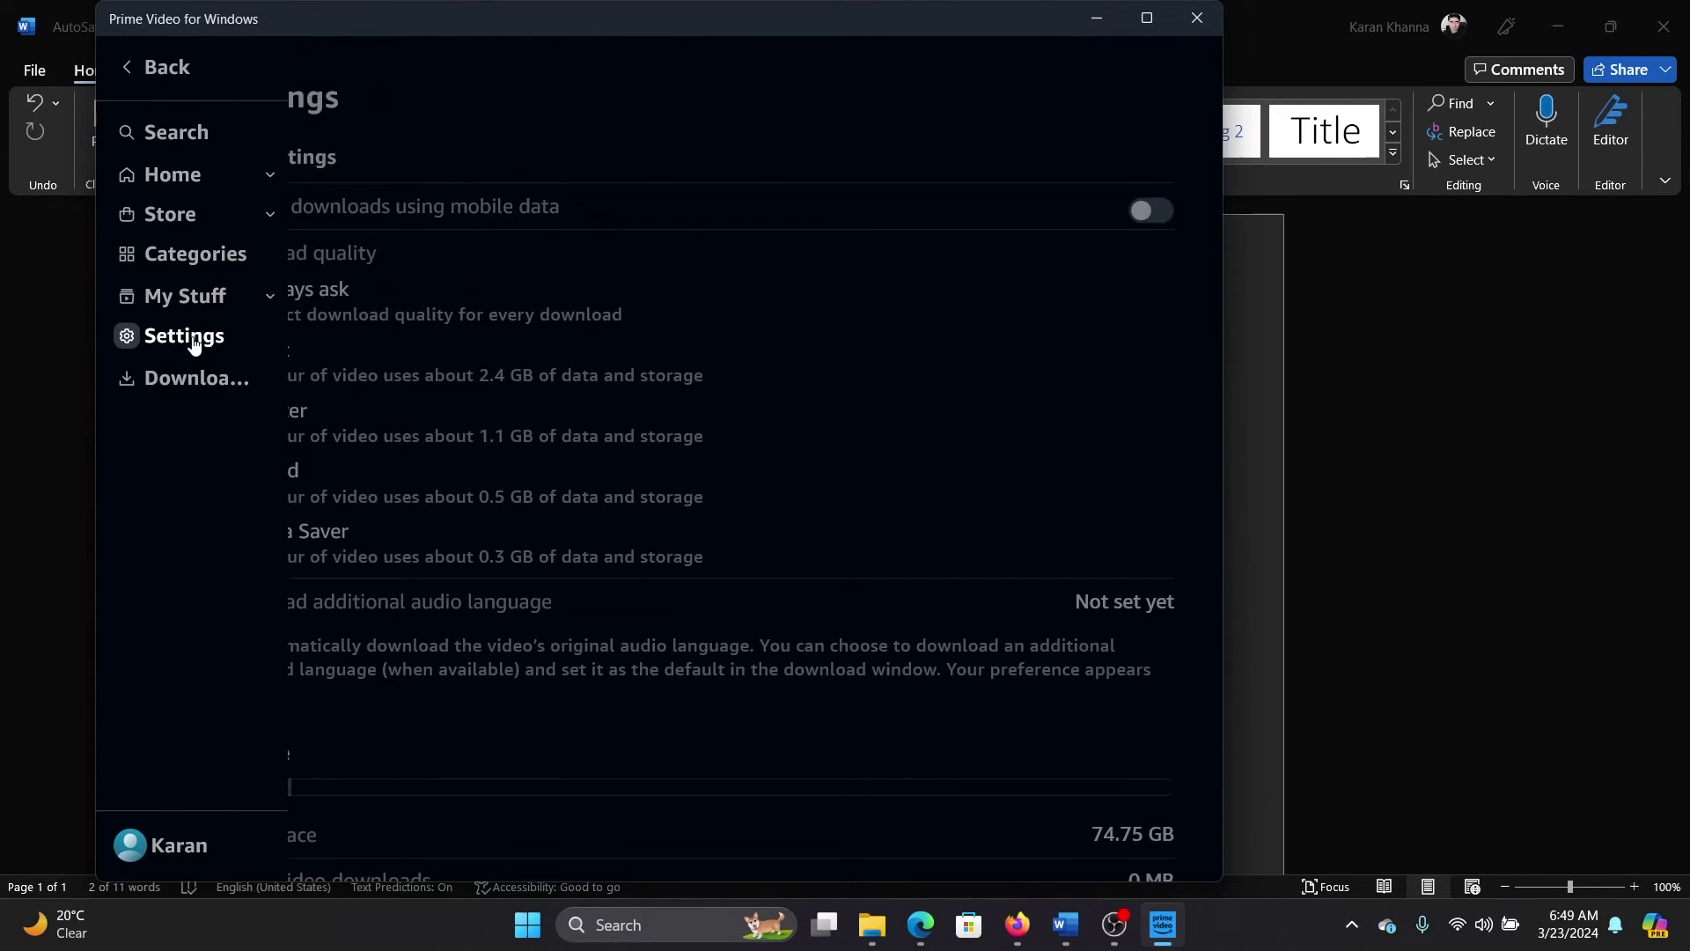
{"action": "scroll", "coordinate": [717, 471], "scroll_direction": "down", "scroll_amount": 5}
{"action": "scroll", "coordinate": [718, 474], "scroll_direction": "down", "scroll_amount": 1}
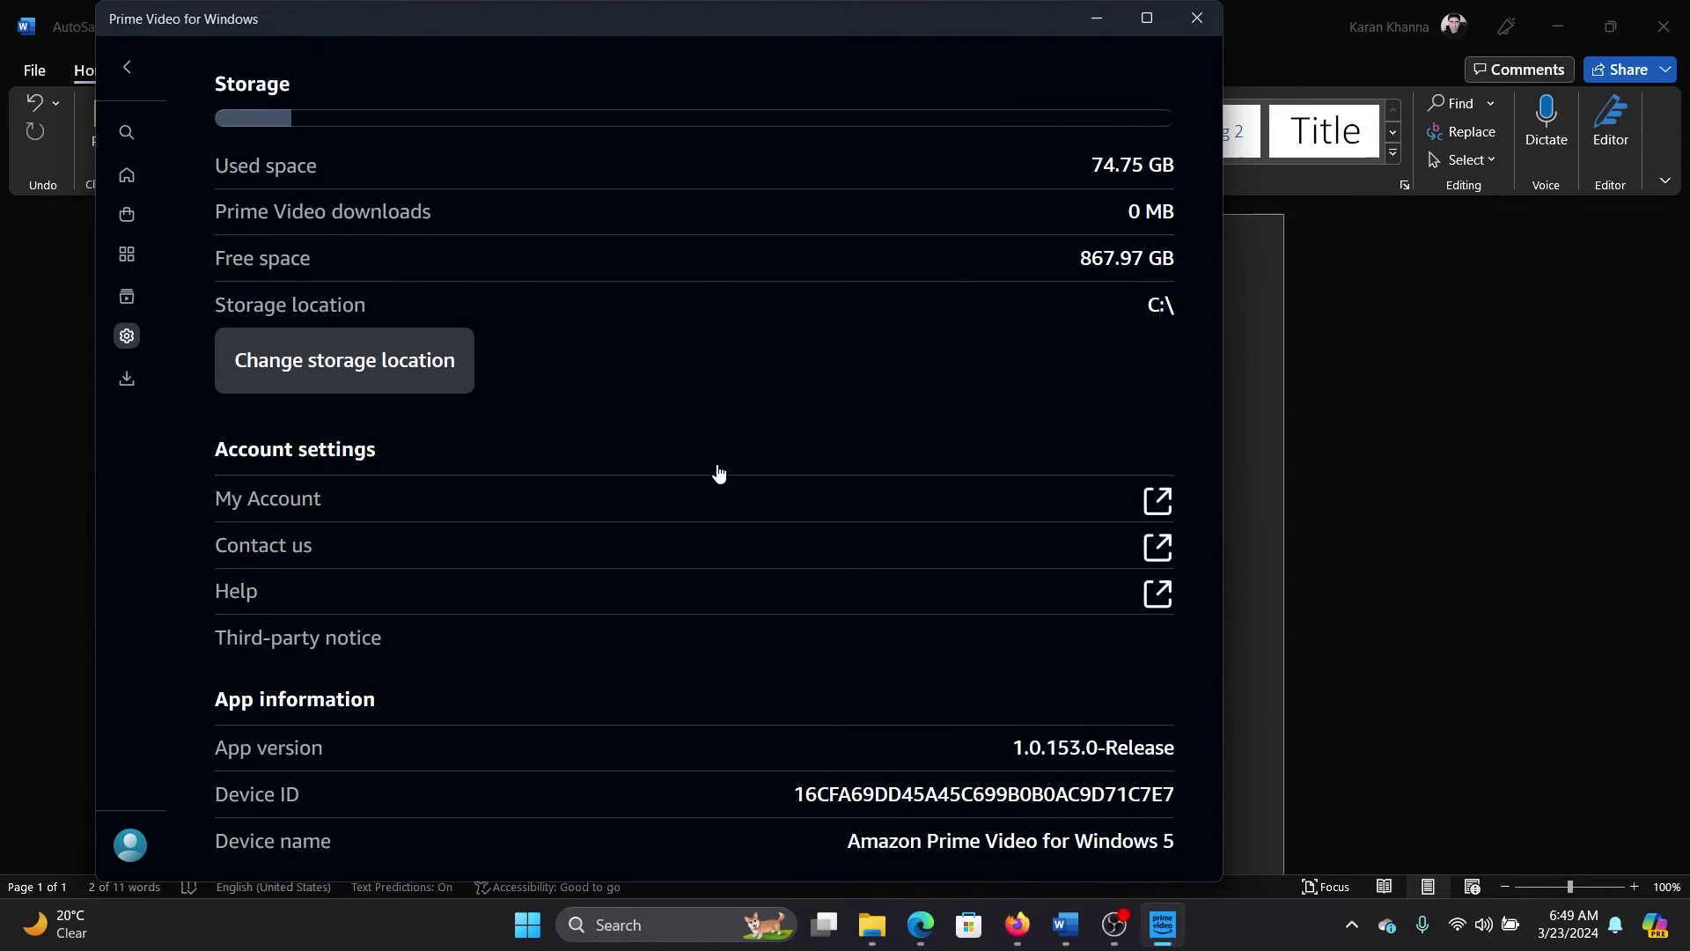
{"action": "left_click", "coordinate": [1148, 500]}
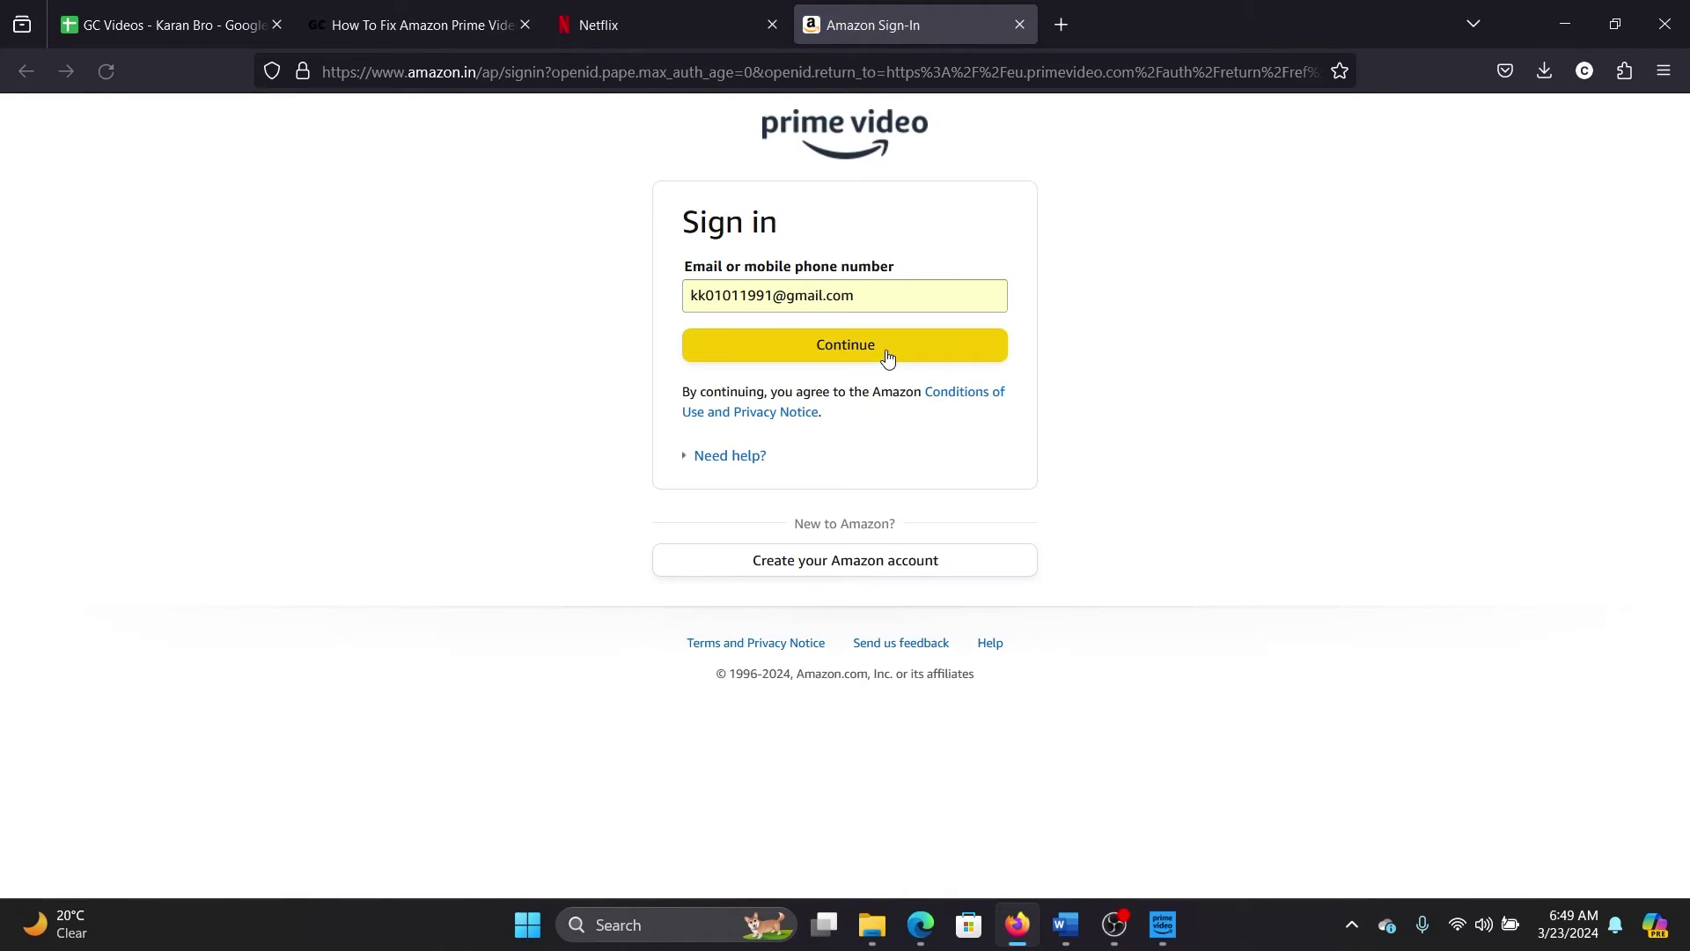
Step: Sign in on Amazon with the prefilled e-mail and saved password, then review Account & Settings
{"action": "left_click", "coordinate": [882, 354]}
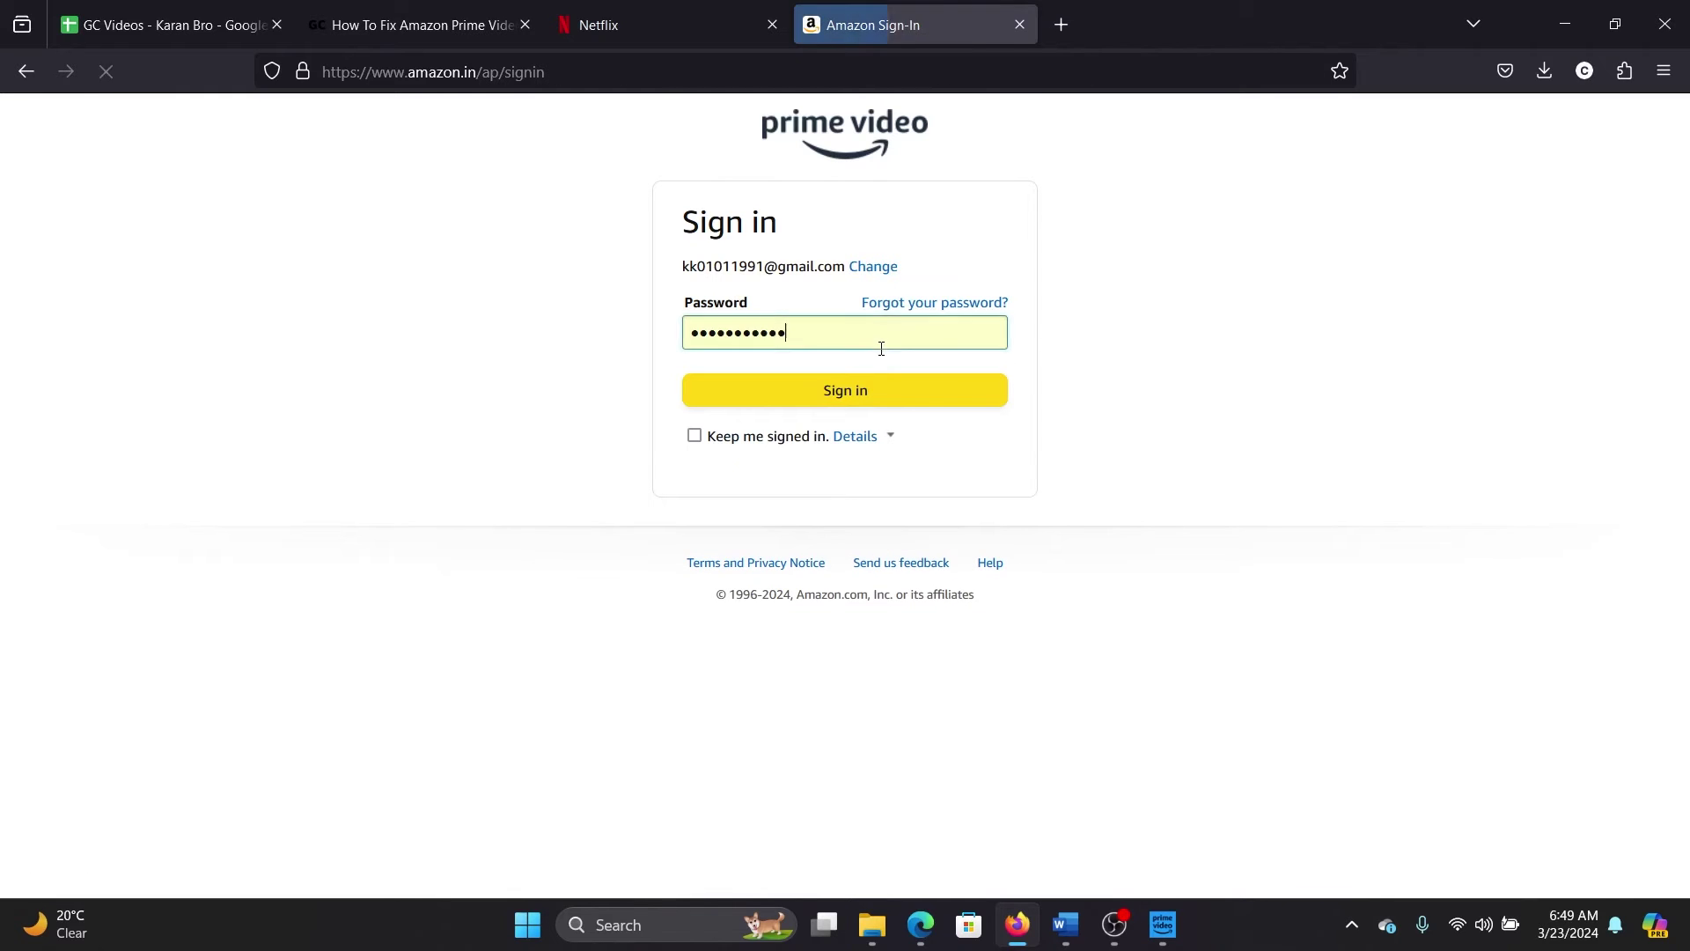
{"action": "left_click", "coordinate": [835, 400]}
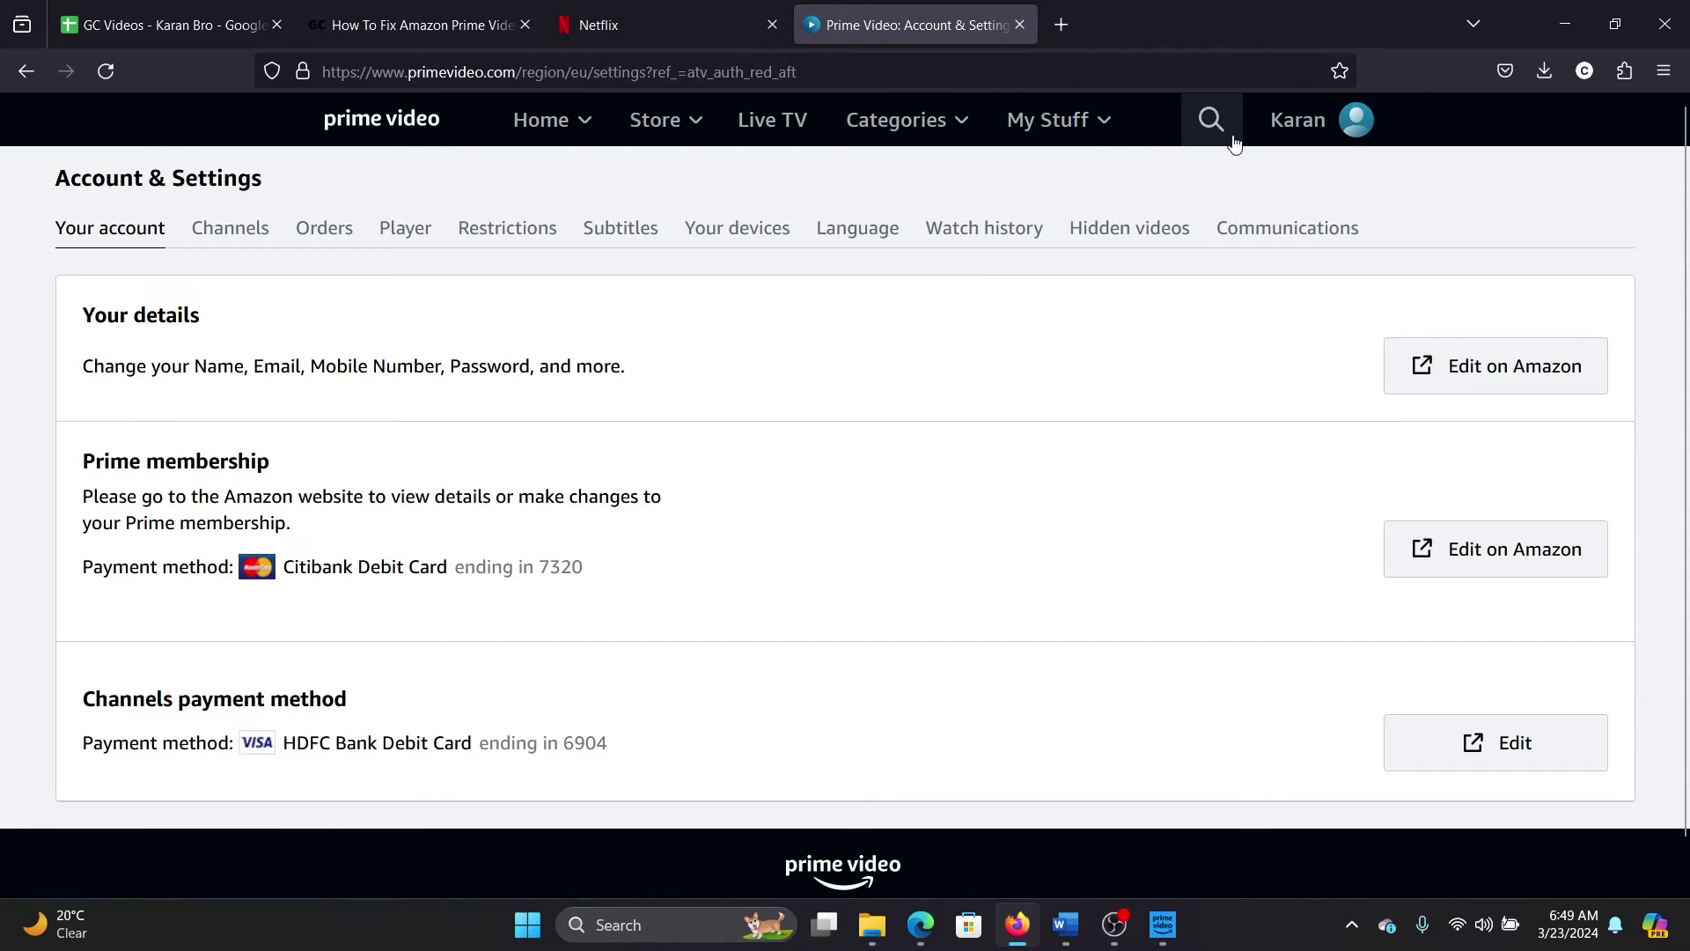
{"action": "scroll", "coordinate": [1207, 261], "scroll_direction": "down", "scroll_amount": 2}
{"action": "scroll", "coordinate": [1207, 260], "scroll_direction": "up", "scroll_amount": 2}
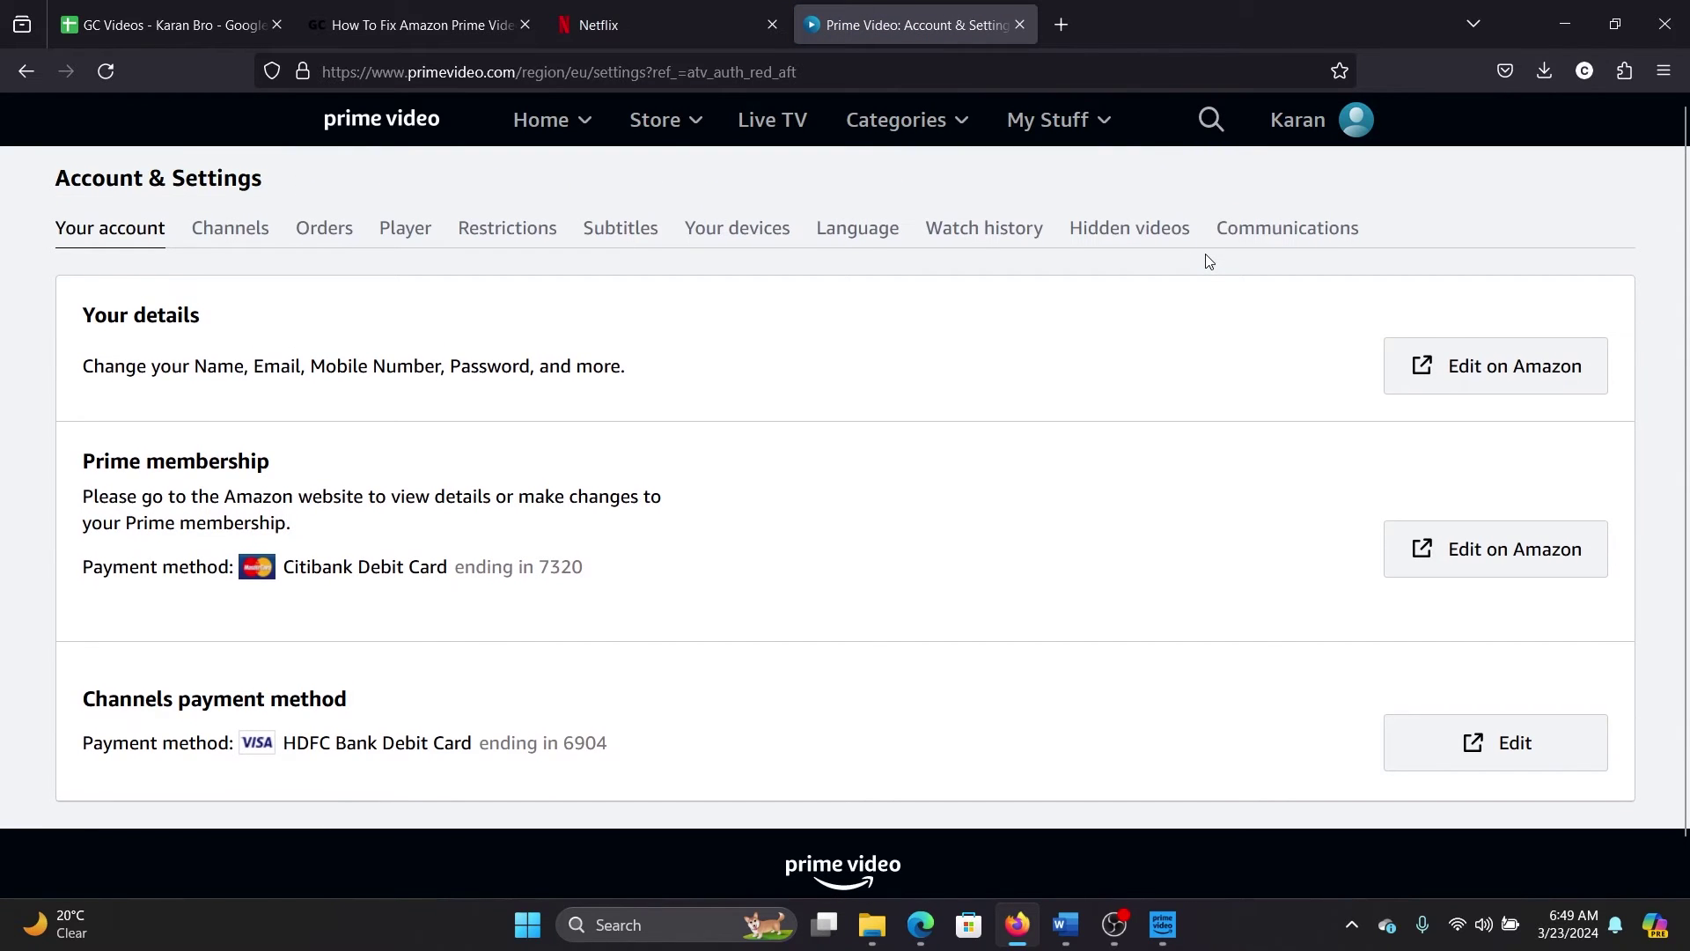
{"action": "mouse_move", "coordinate": [1297, 132]}
Step: Go to amazon.in and open Prime membership: Annual ₹1,499.00 plan renewing 6 April, 2024
{"action": "left_click", "coordinate": [467, 74]}
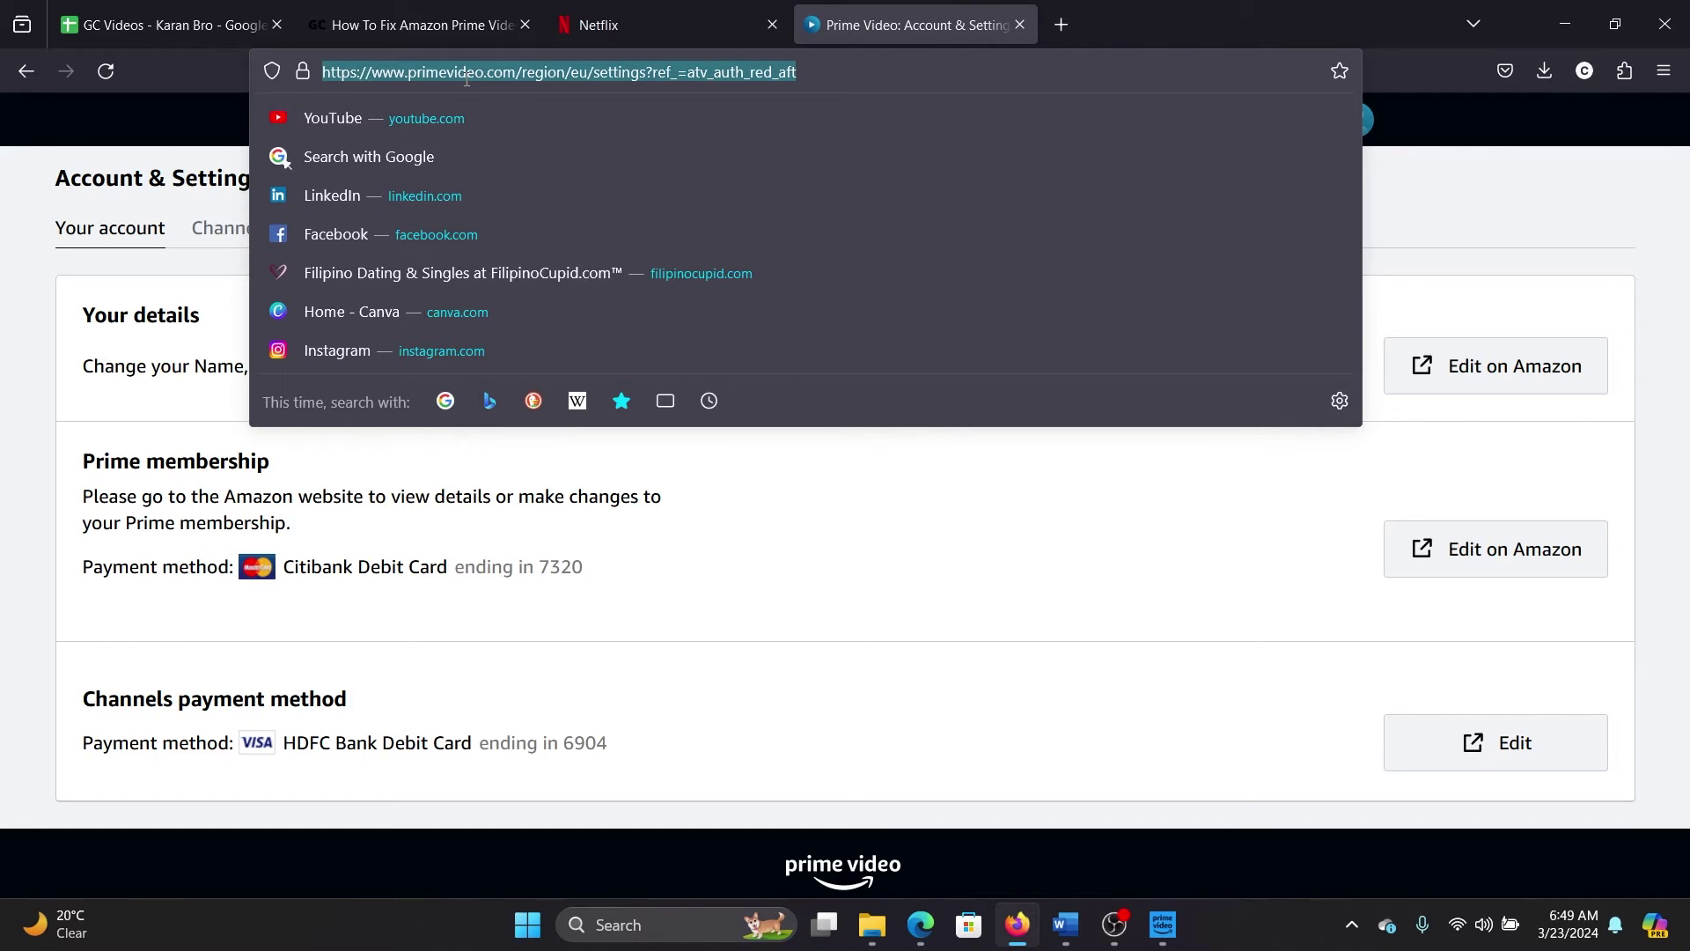
{"action": "type", "text": "amazon.in/"}
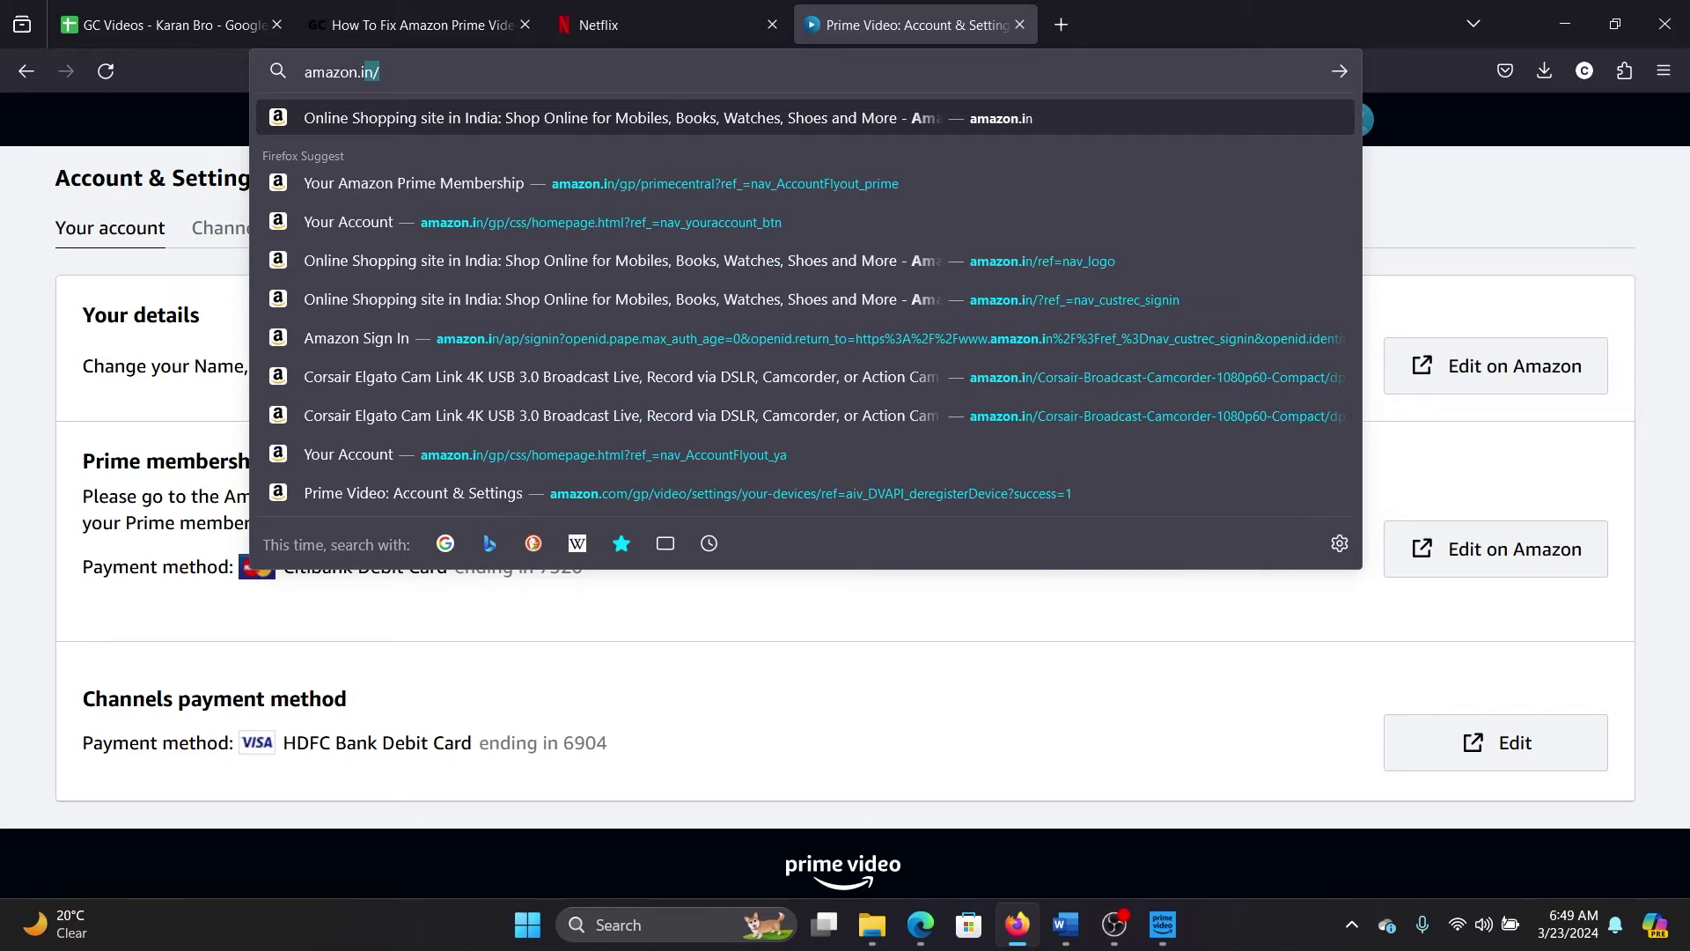
{"action": "key", "text": "Return"}
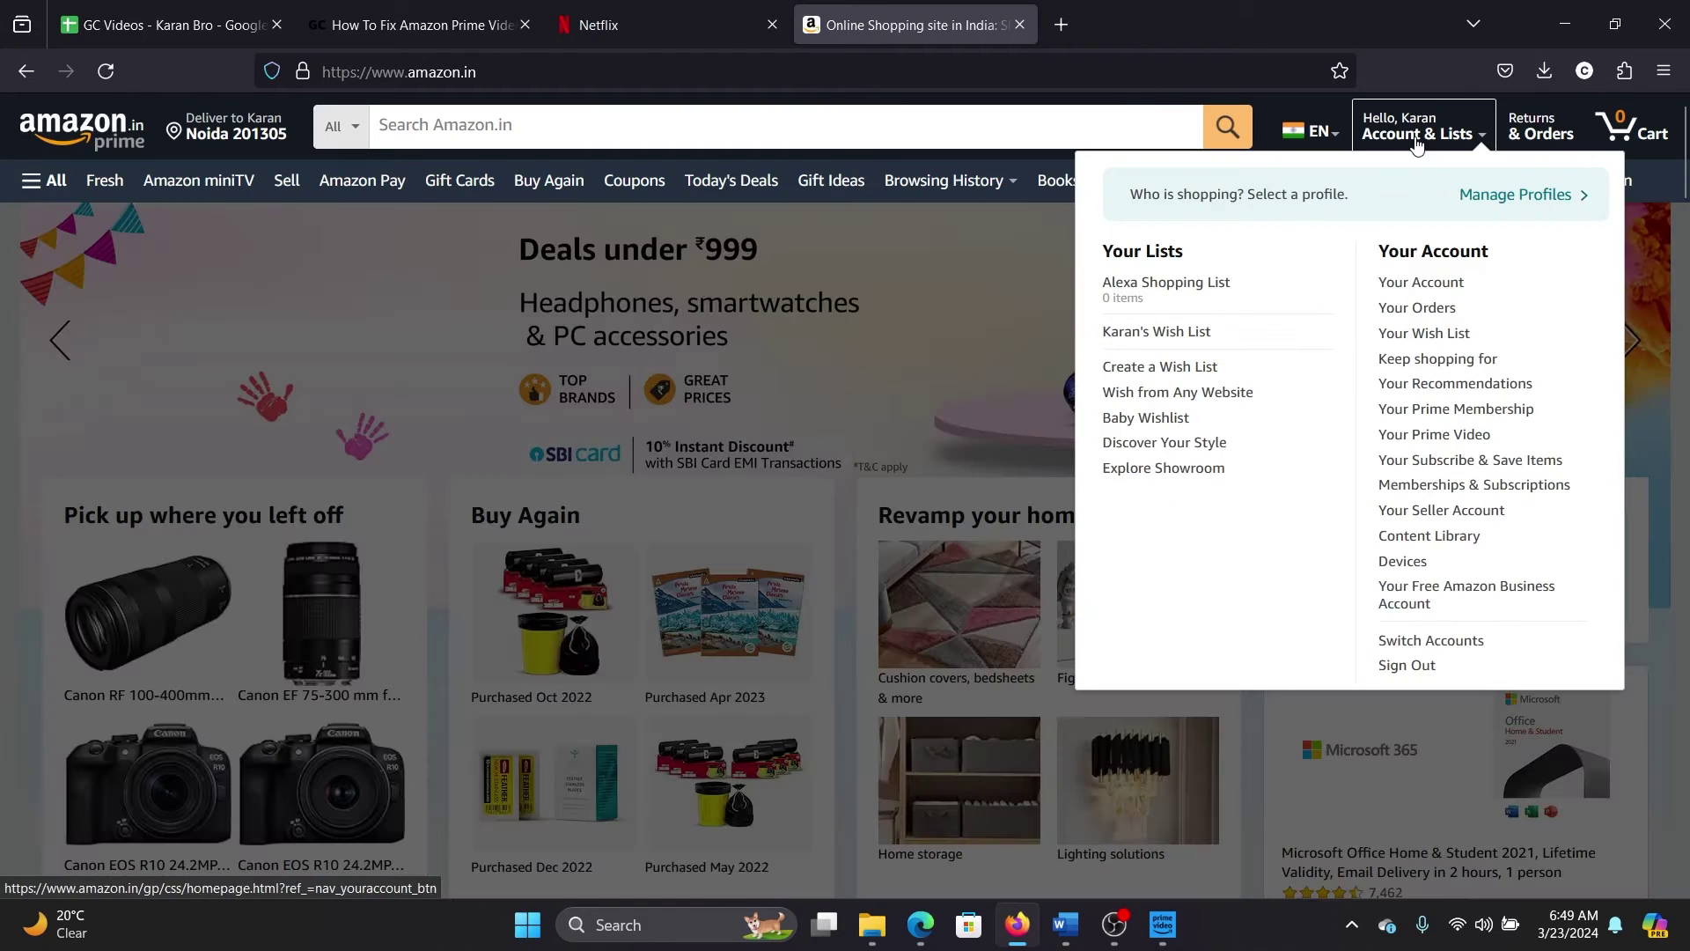
{"action": "left_click", "coordinate": [1415, 144]}
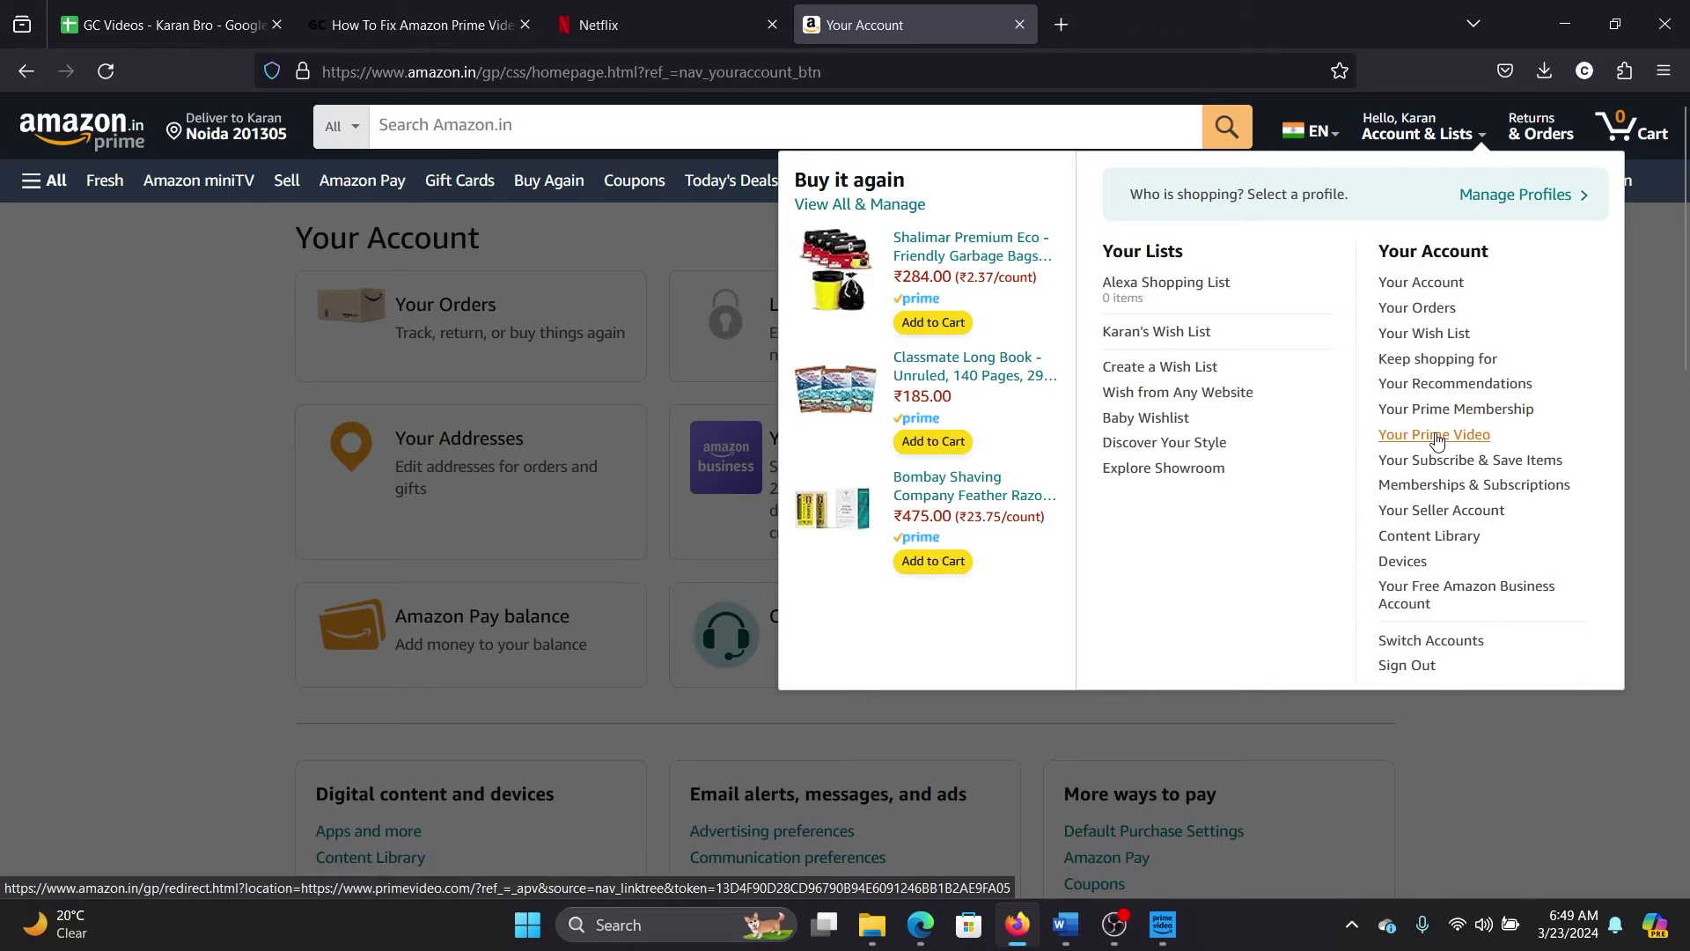
{"action": "left_click", "coordinate": [1440, 417]}
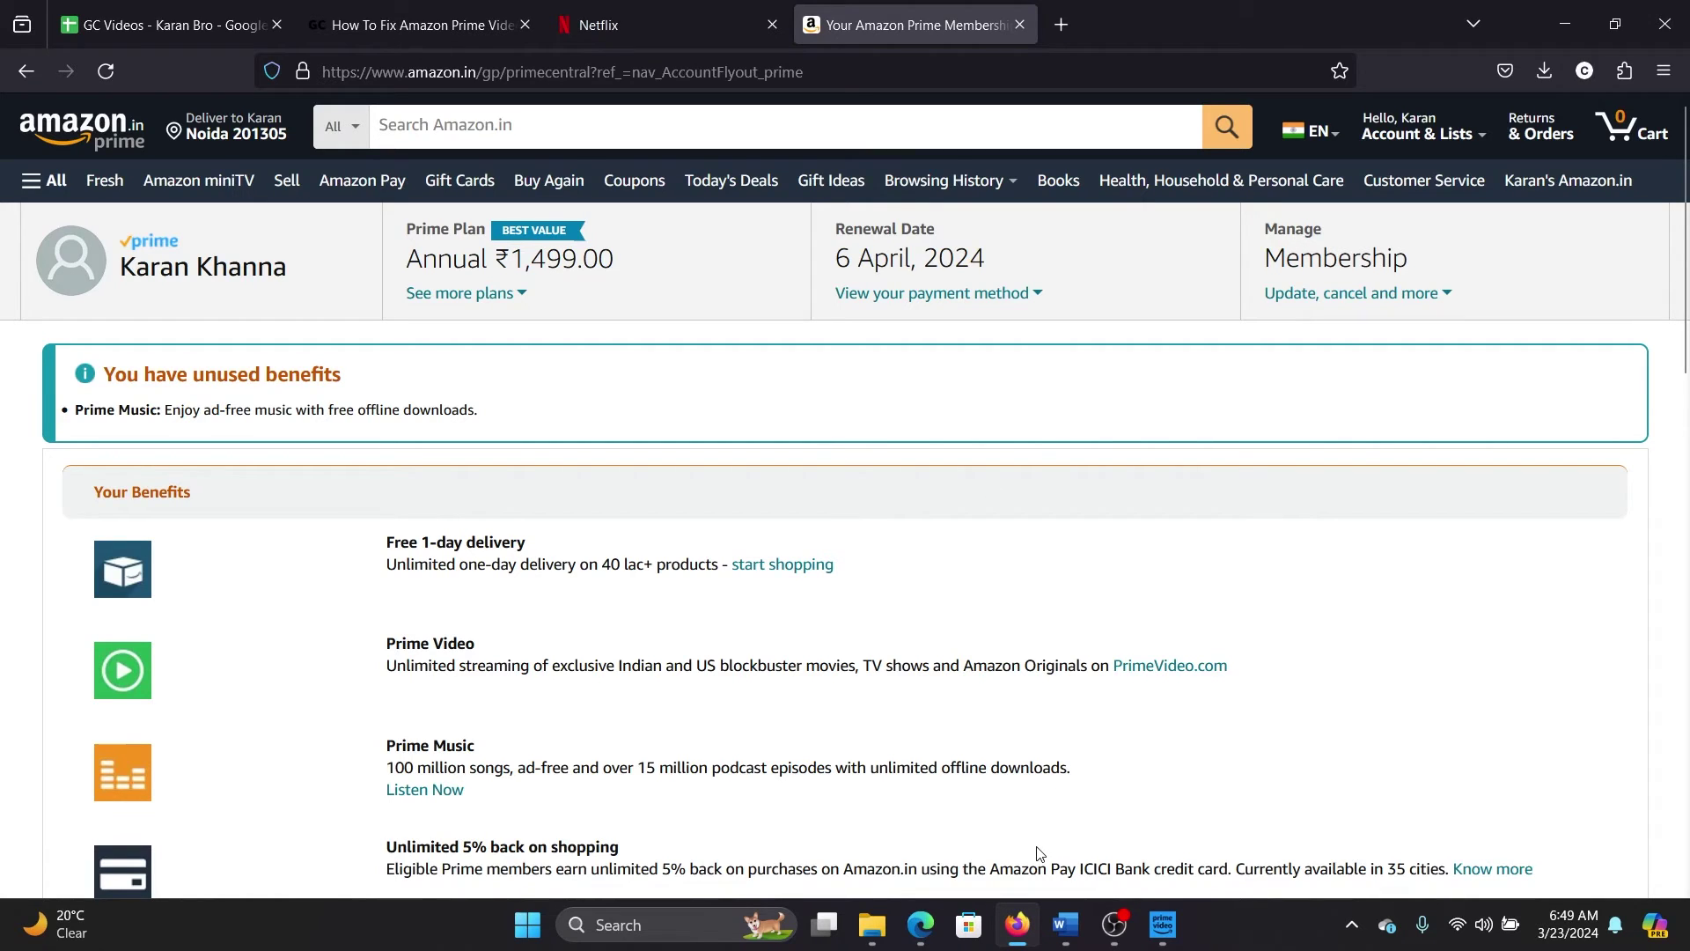
Step: Highlight 'Reset and repair app' in the Word checklist, then close the Prime Video app
{"action": "left_click", "coordinate": [1066, 923]}
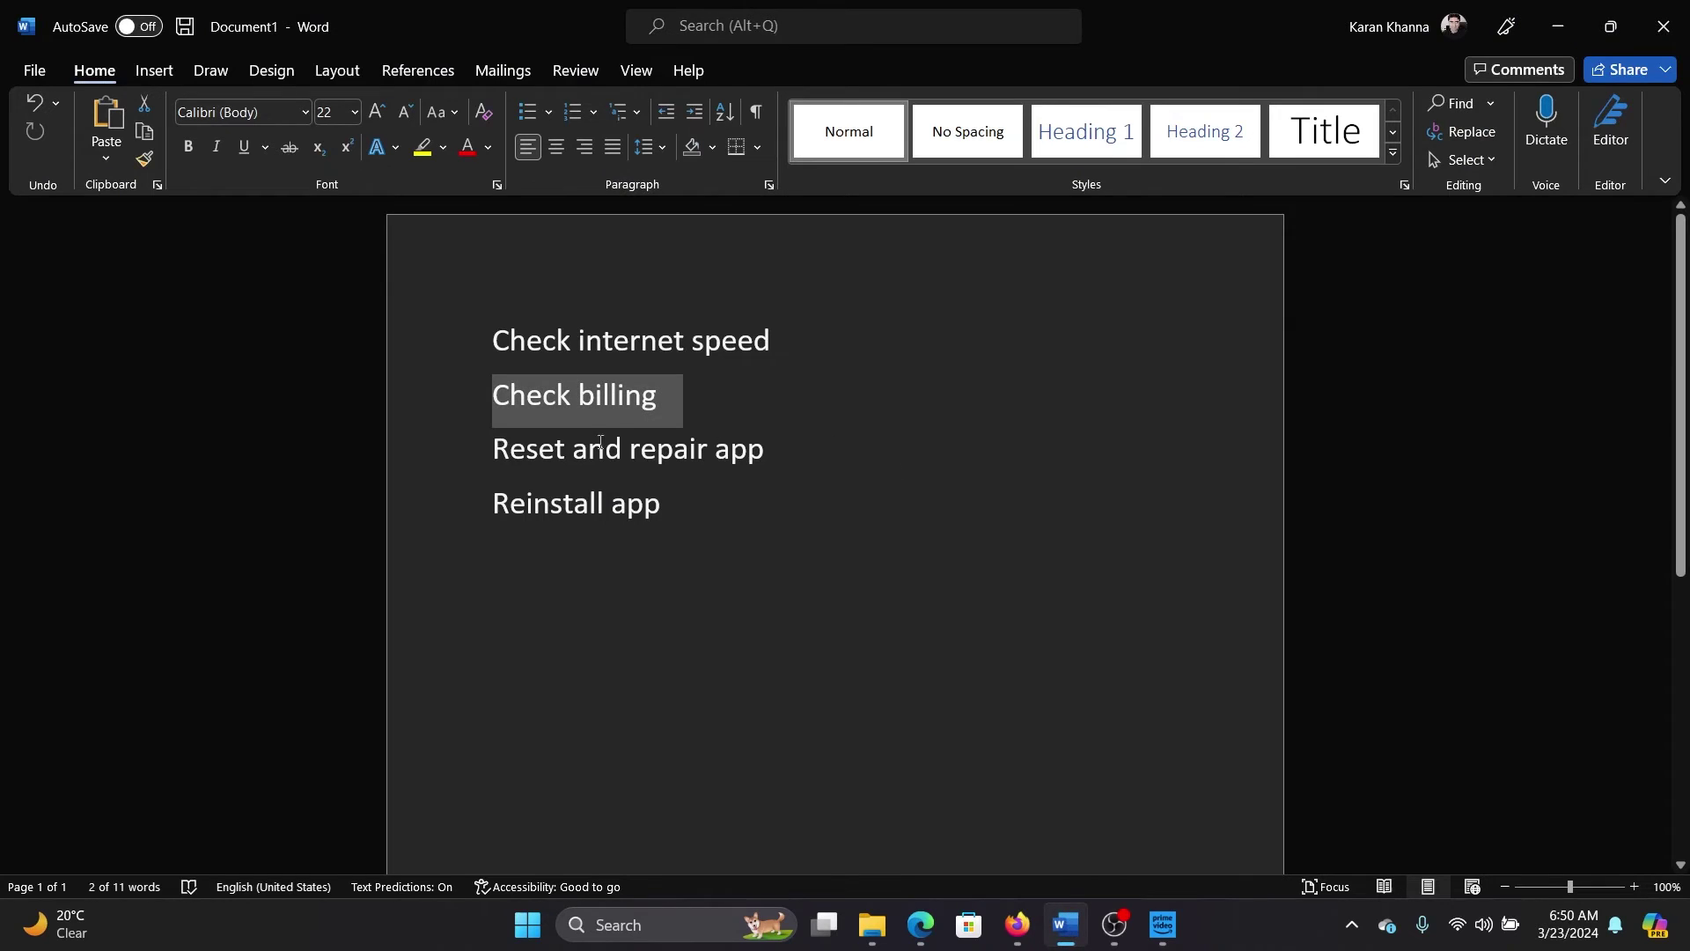
{"action": "left_click_drag", "start_coordinate": [510, 446], "coordinate": [789, 472]}
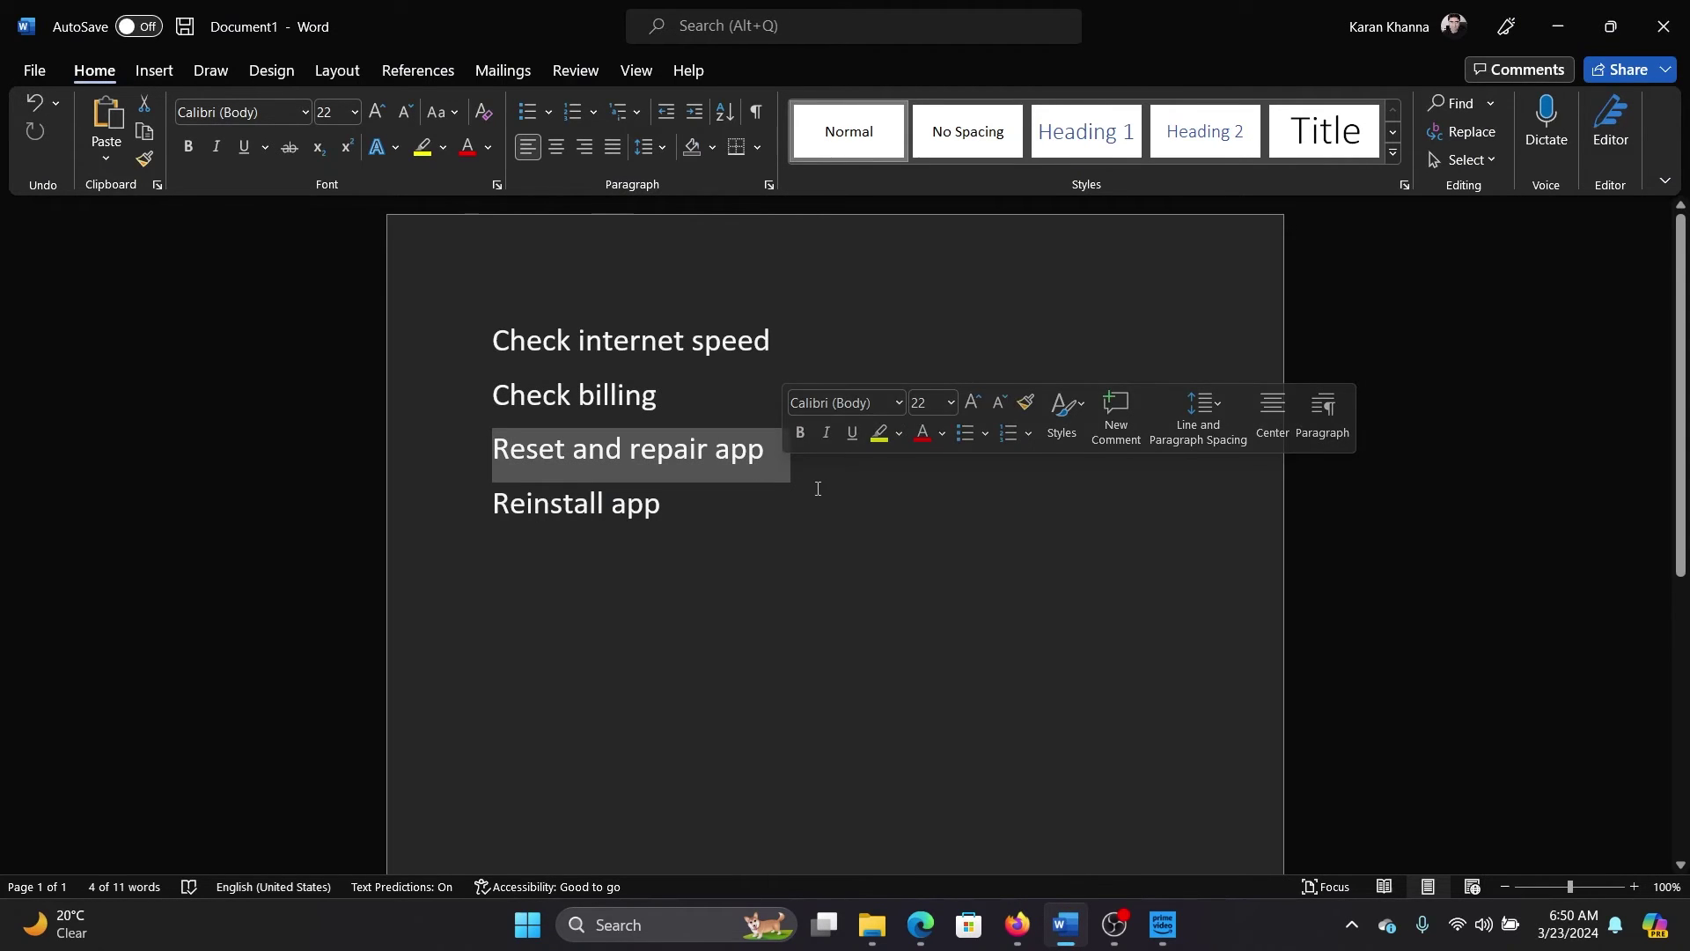
{"action": "left_click", "coordinate": [818, 488]}
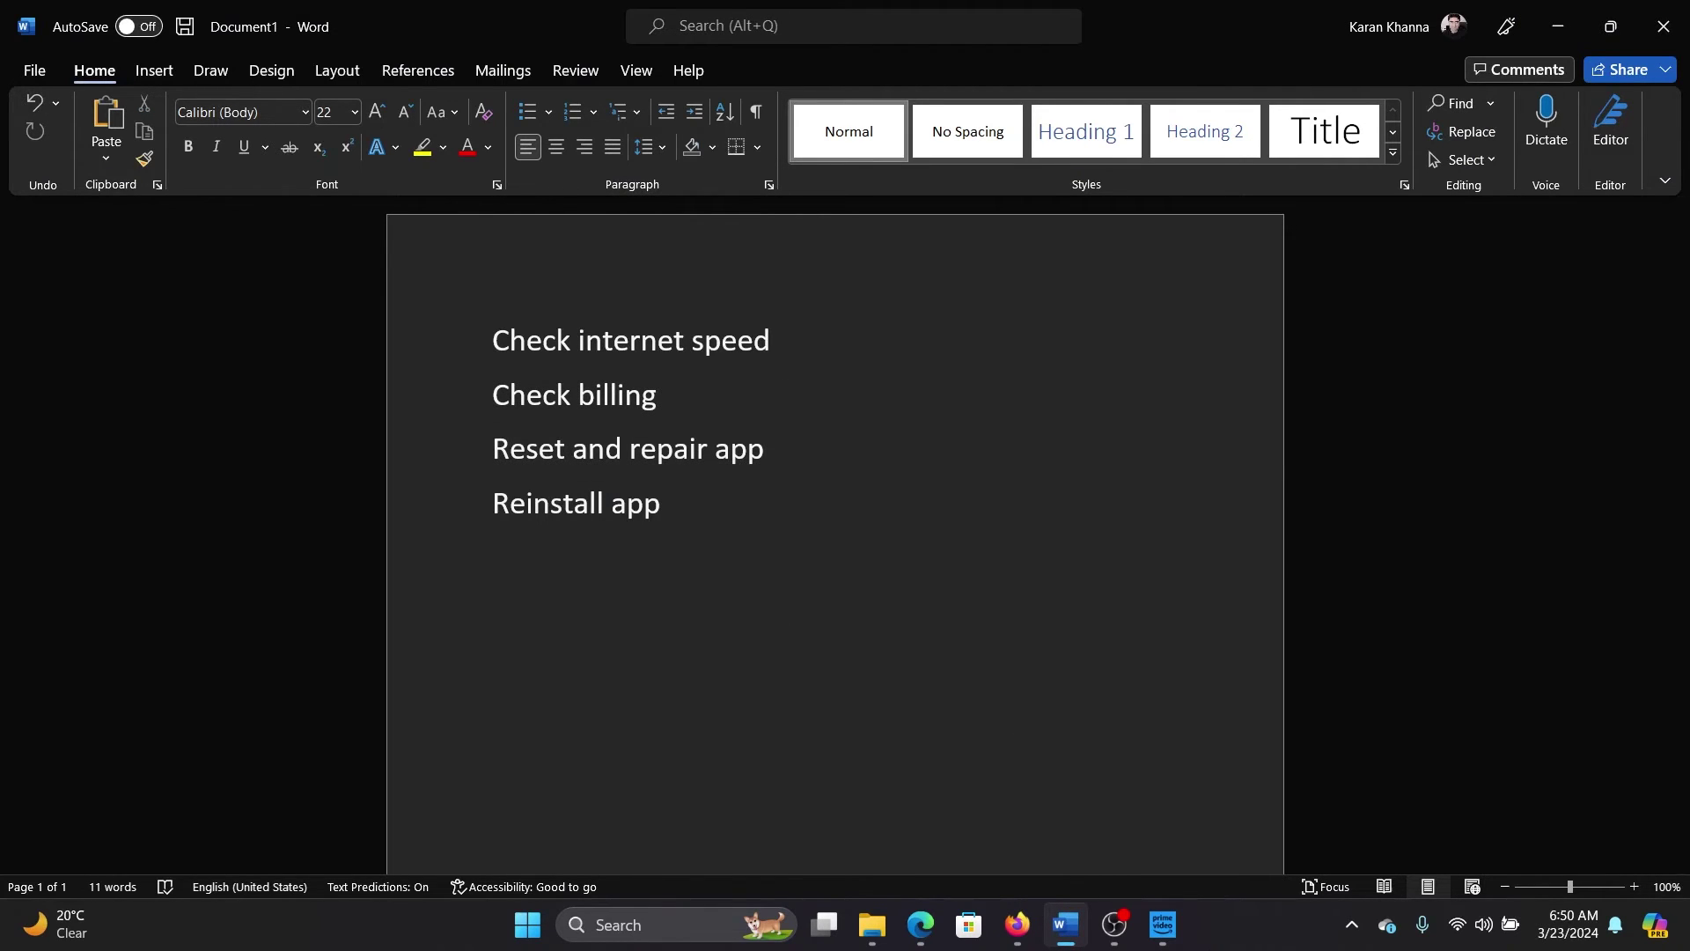
{"action": "left_click", "coordinate": [1182, 931]}
{"action": "left_click", "coordinate": [1199, 20]}
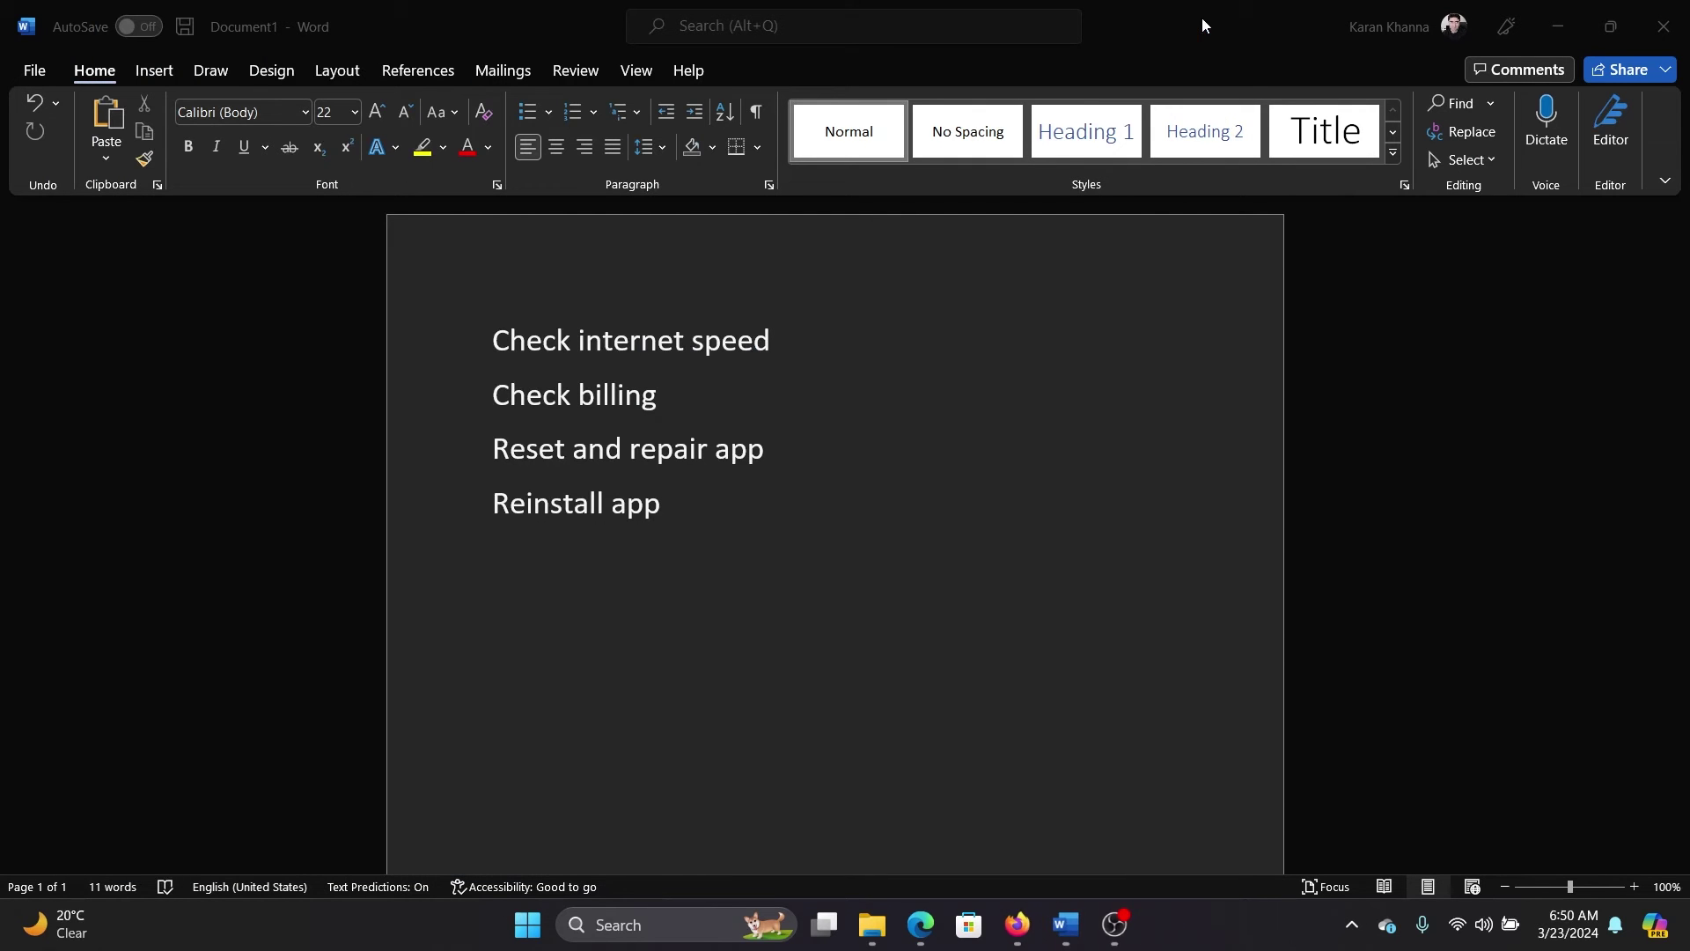
Step: Open Prime Video for Windows' Advanced options via Settings > Apps > Installed apps
{"action": "right_click", "coordinate": [555, 937]}
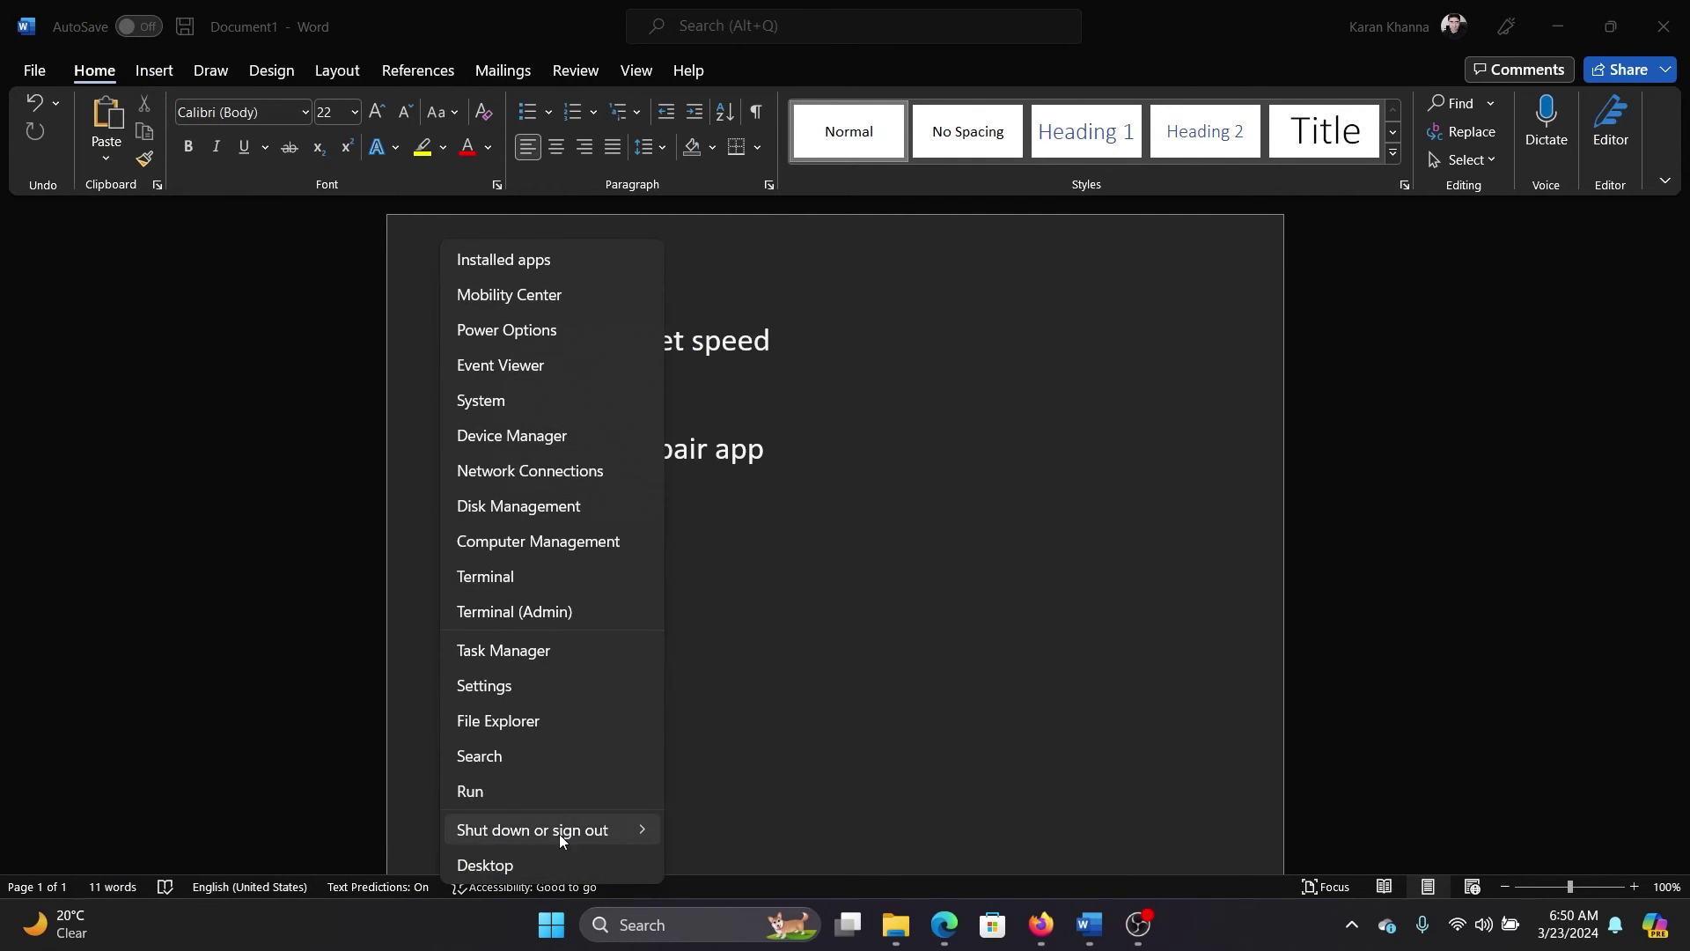
{"action": "left_click", "coordinate": [565, 692]}
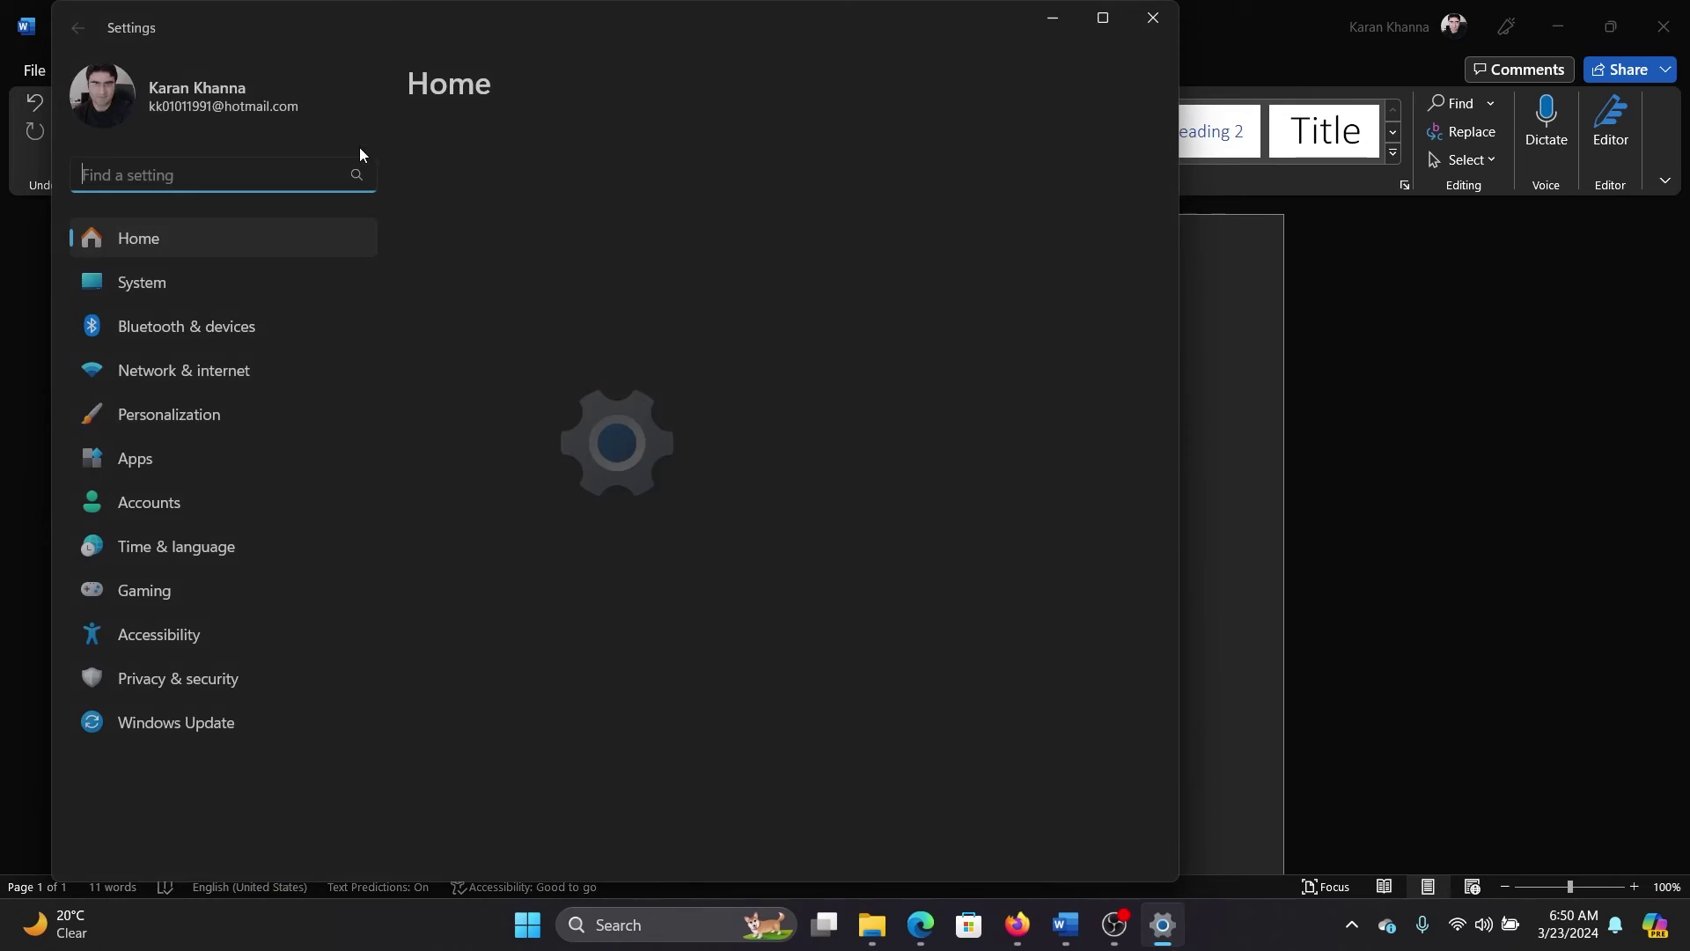
{"action": "left_click", "coordinate": [169, 450]}
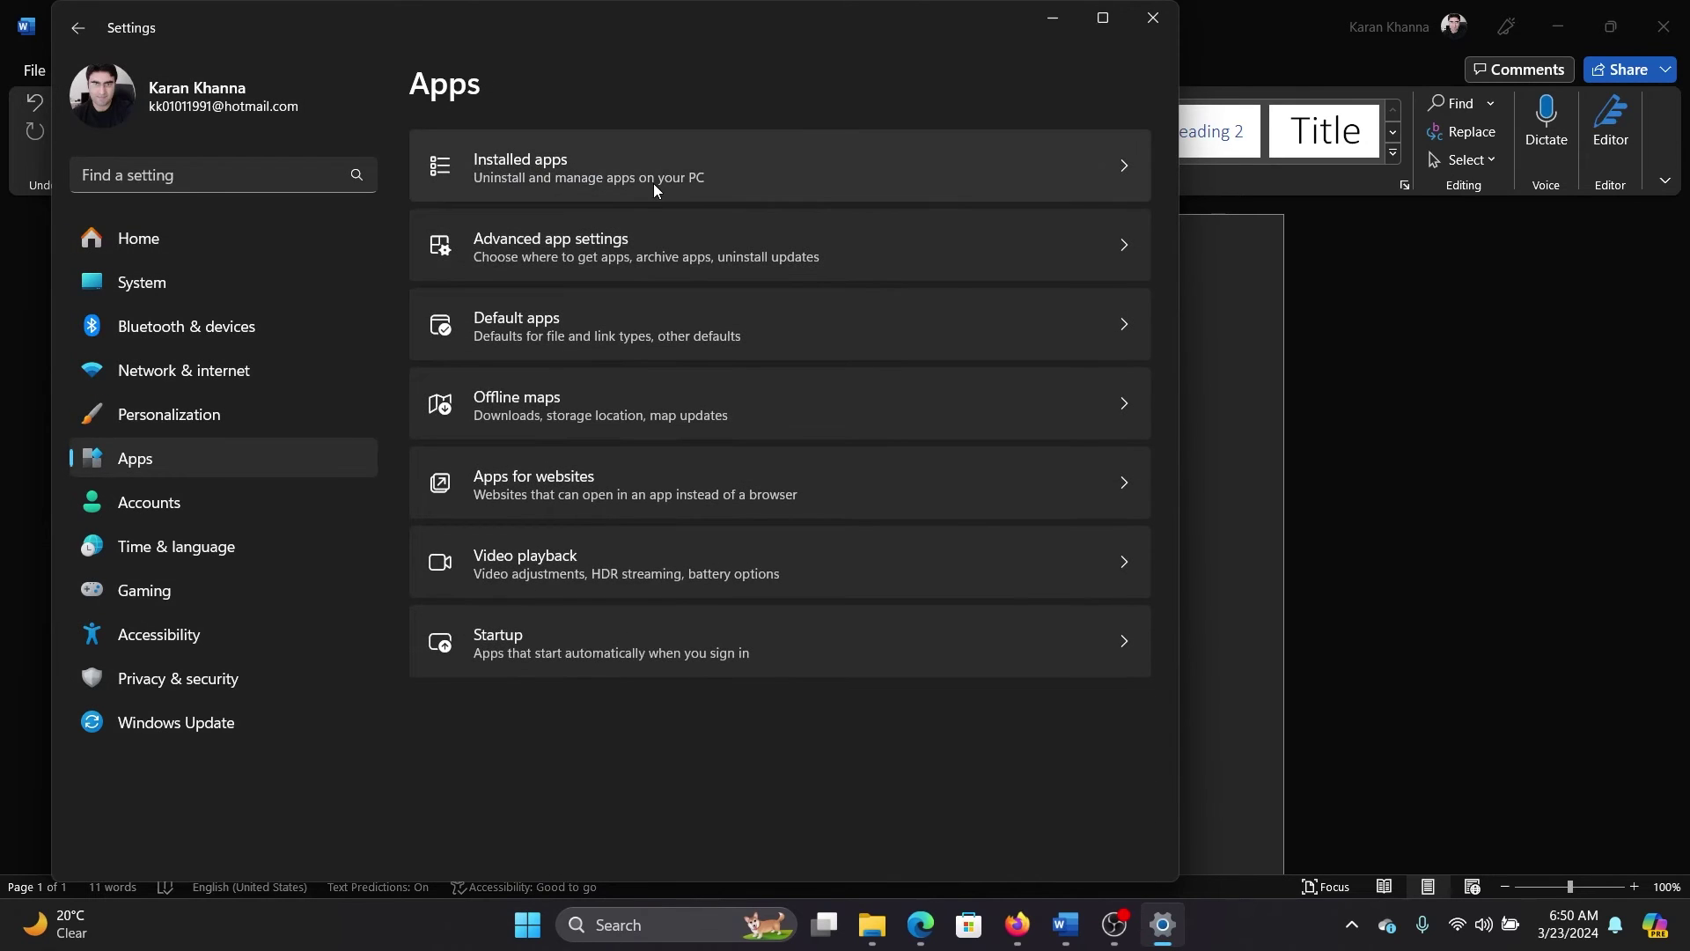
{"action": "left_click", "coordinate": [651, 172]}
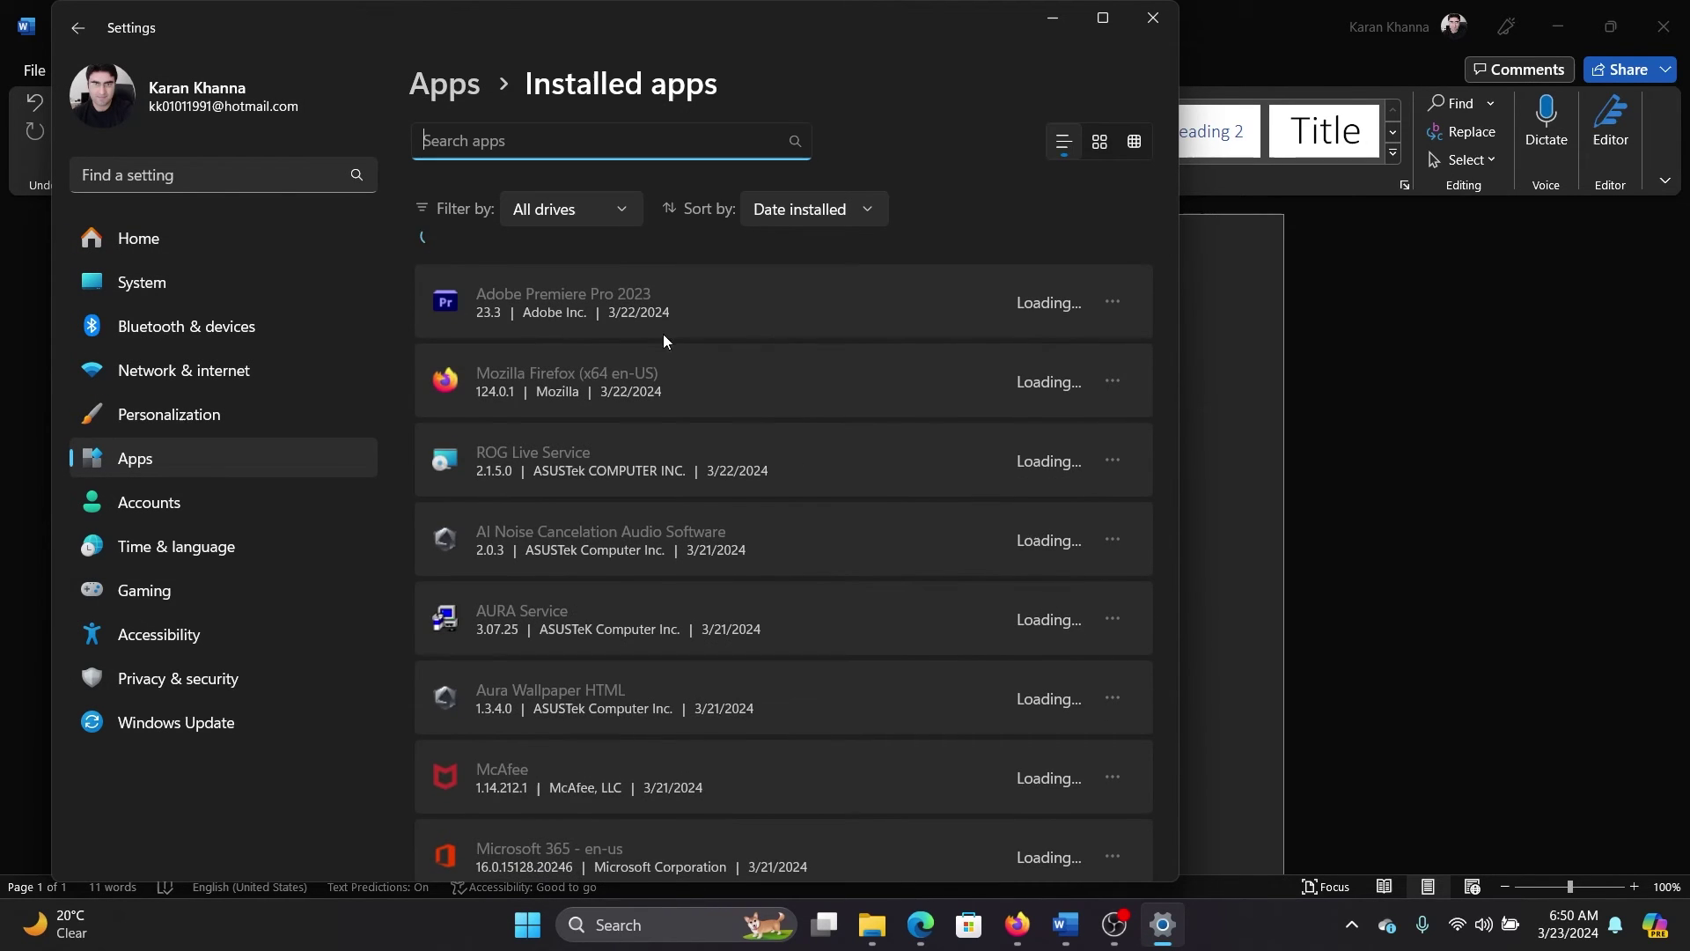
{"action": "scroll", "coordinate": [689, 479], "scroll_direction": "down", "scroll_amount": 5}
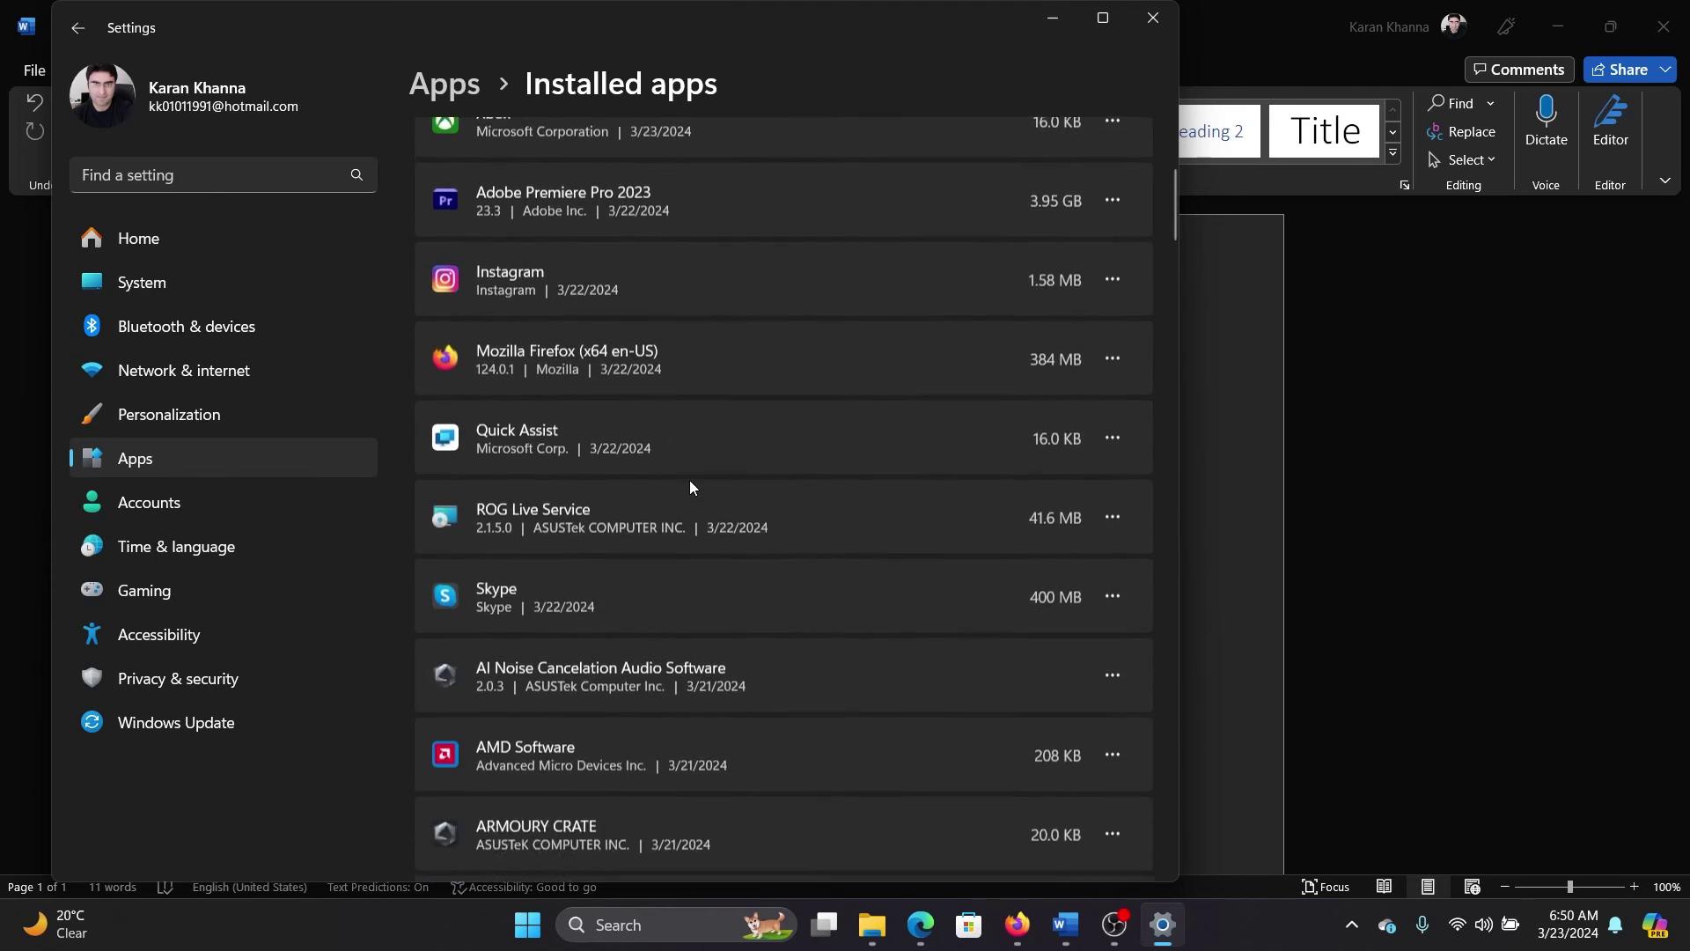
{"action": "scroll", "coordinate": [664, 361], "scroll_direction": "up", "scroll_amount": 5}
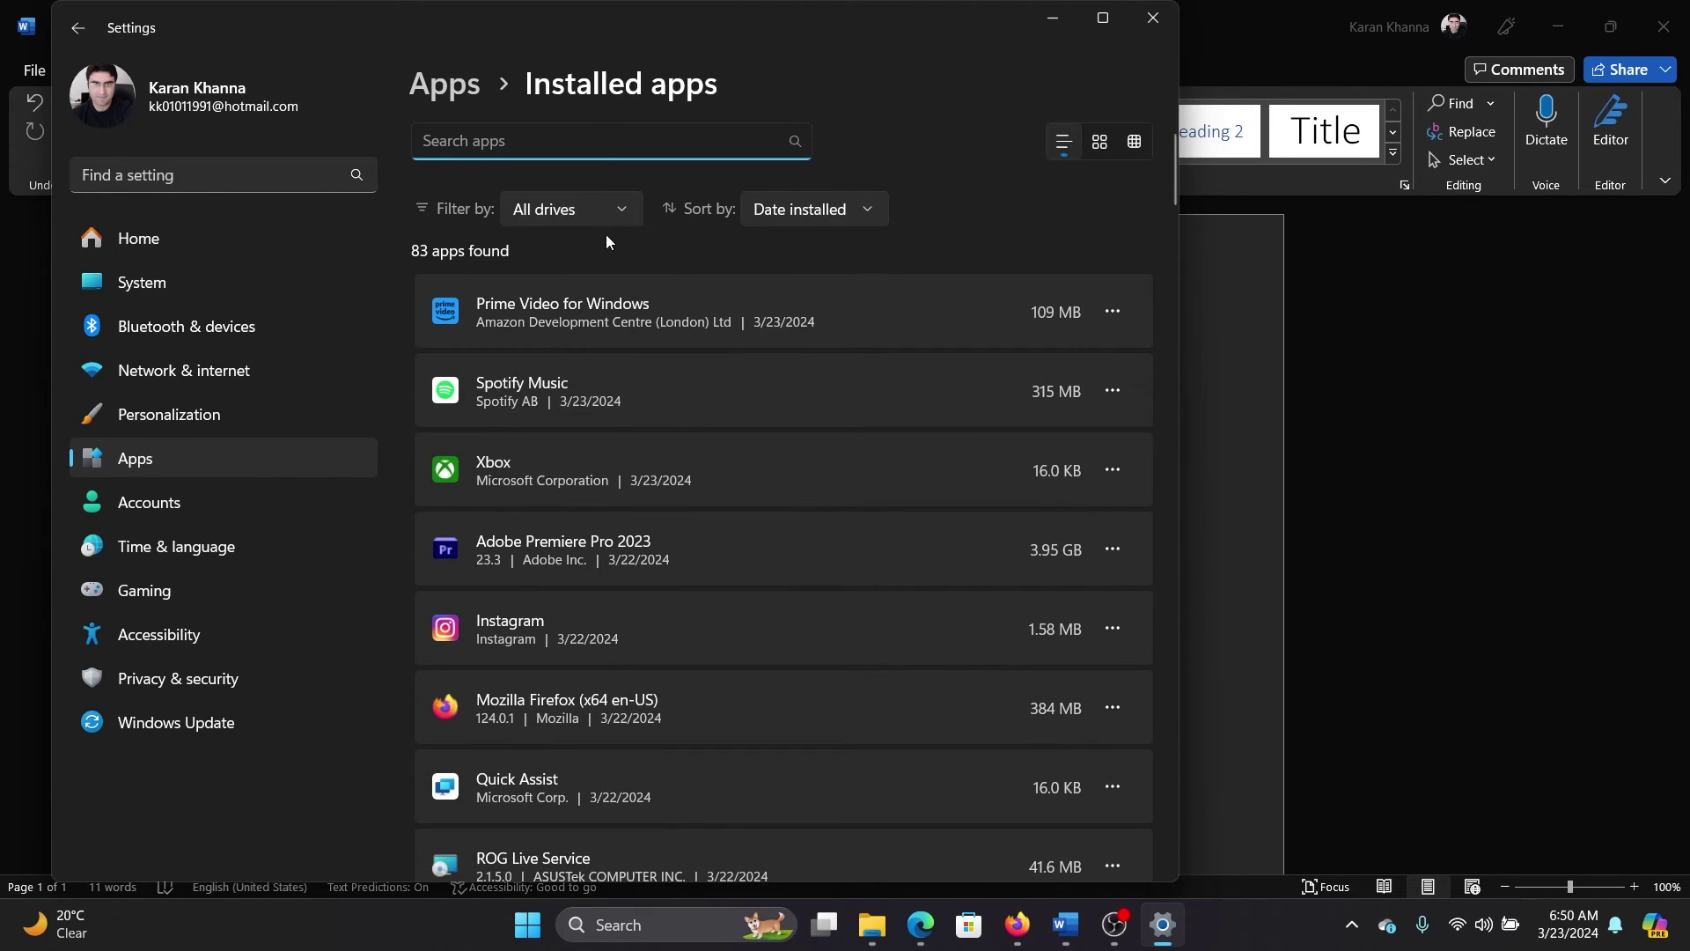
{"action": "left_click", "coordinate": [1109, 309]}
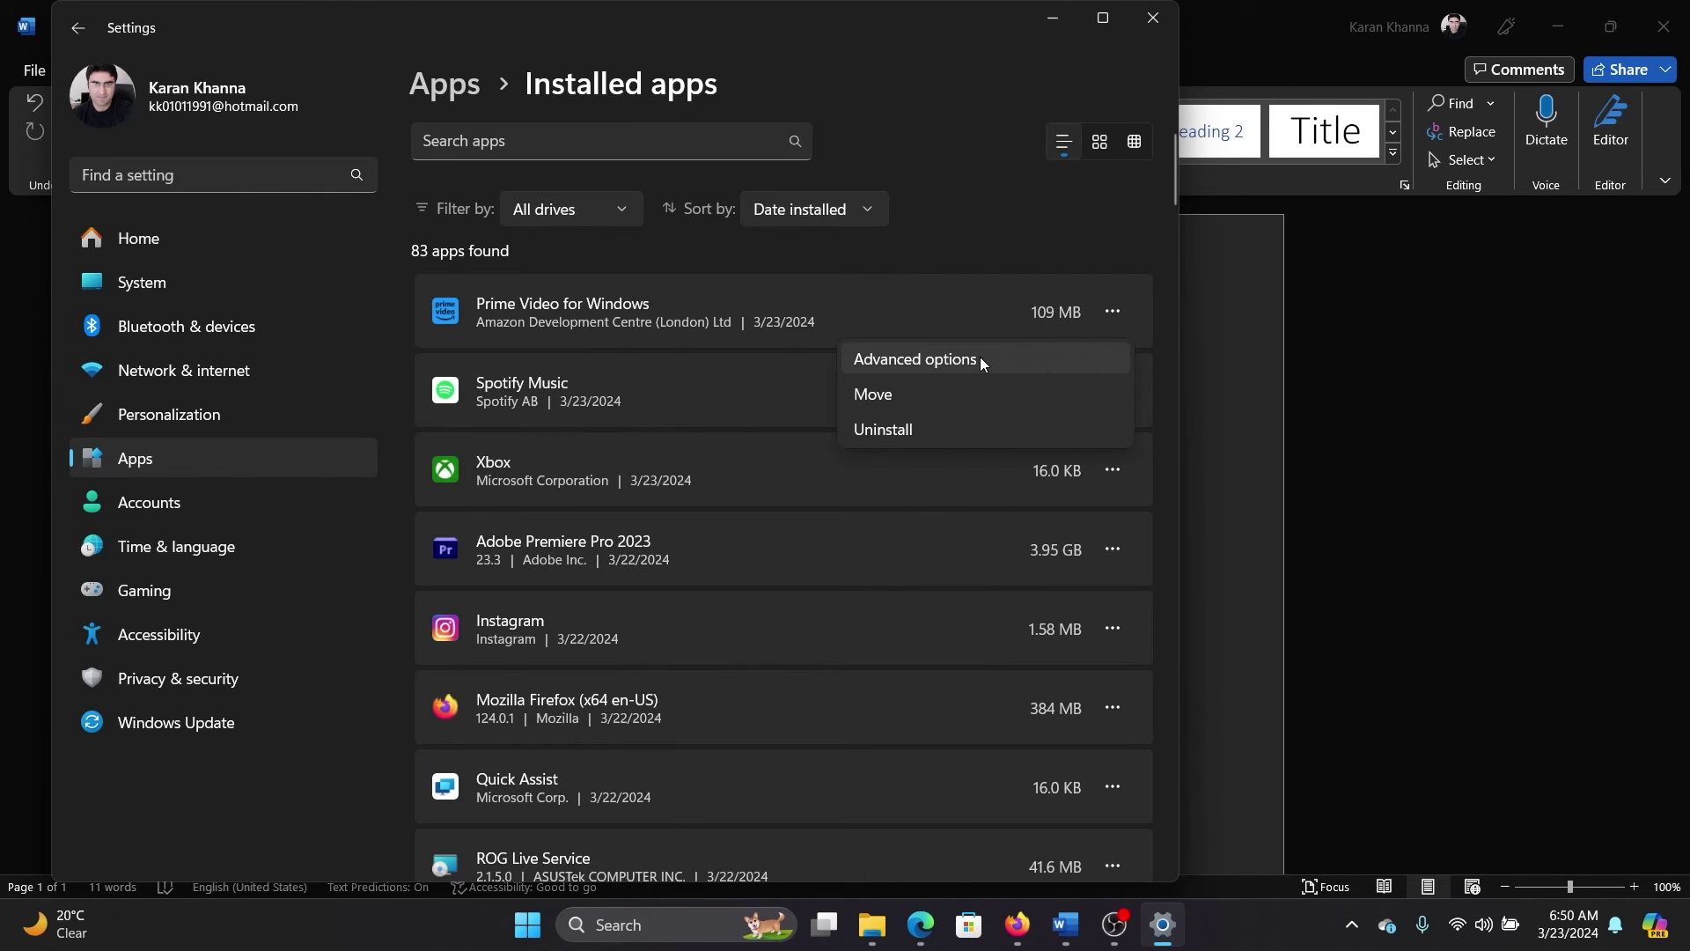
{"action": "left_click", "coordinate": [980, 358]}
Step: Repair, reset and uninstall Prime Video, confirming each, then close Settings
{"action": "scroll", "coordinate": [593, 445], "scroll_direction": "down", "scroll_amount": 1}
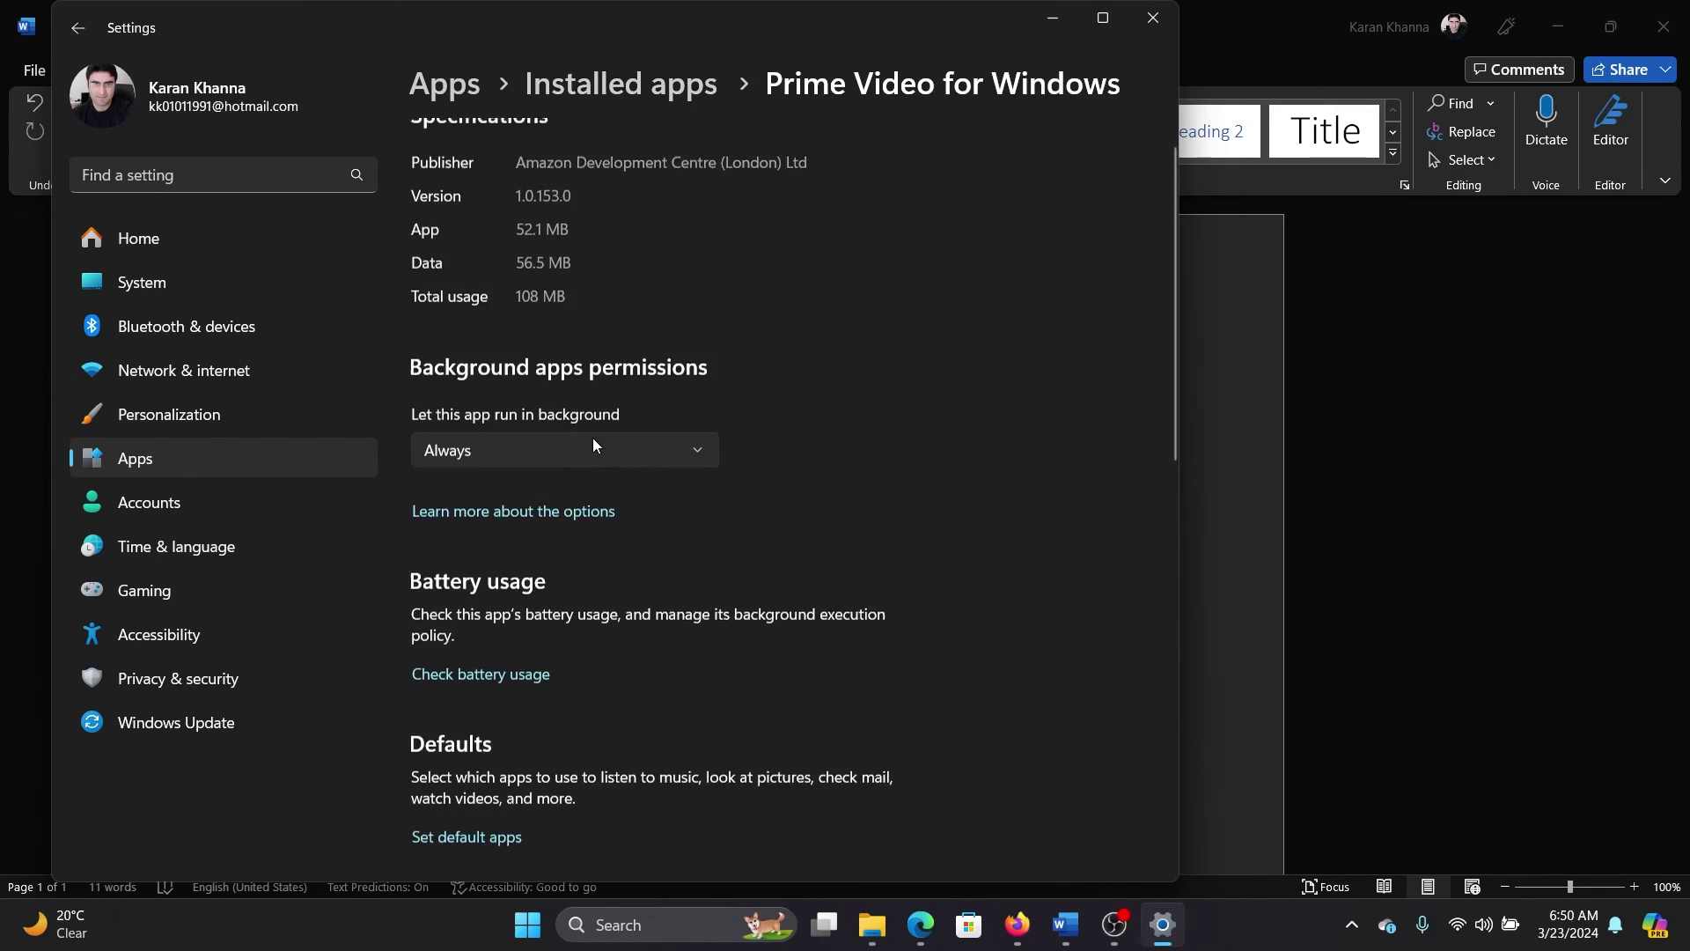
{"action": "scroll", "coordinate": [593, 440], "scroll_direction": "down", "scroll_amount": 10}
{"action": "left_click", "coordinate": [459, 295]}
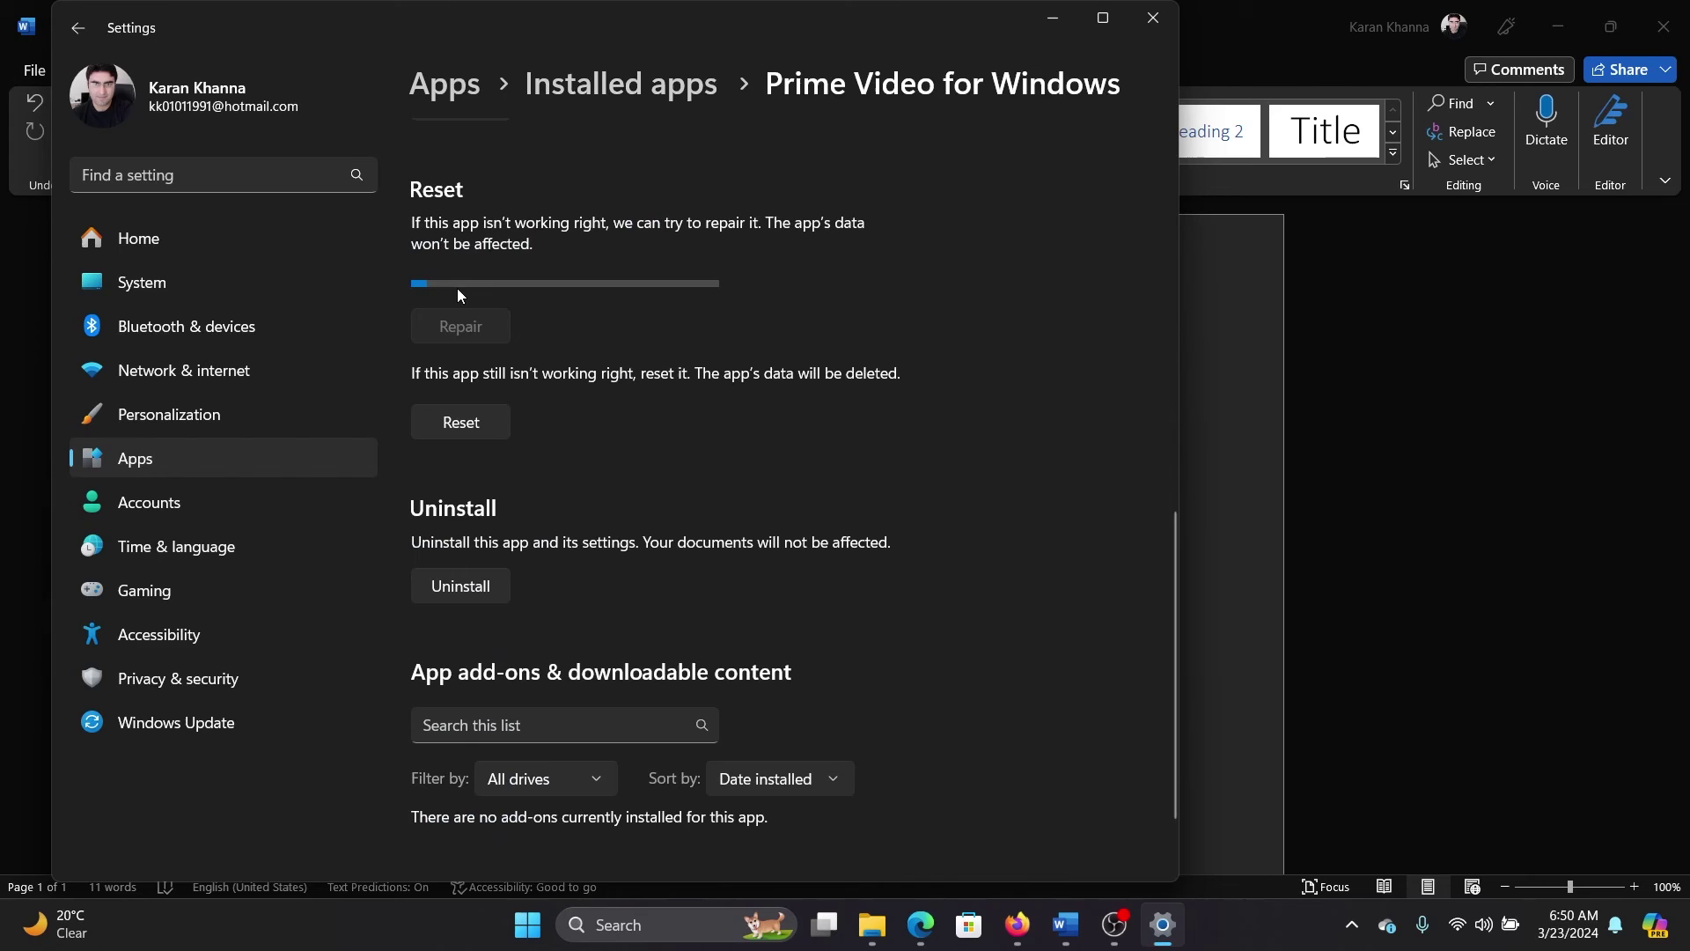
{"action": "left_click", "coordinate": [460, 421]}
{"action": "left_click", "coordinate": [554, 364]}
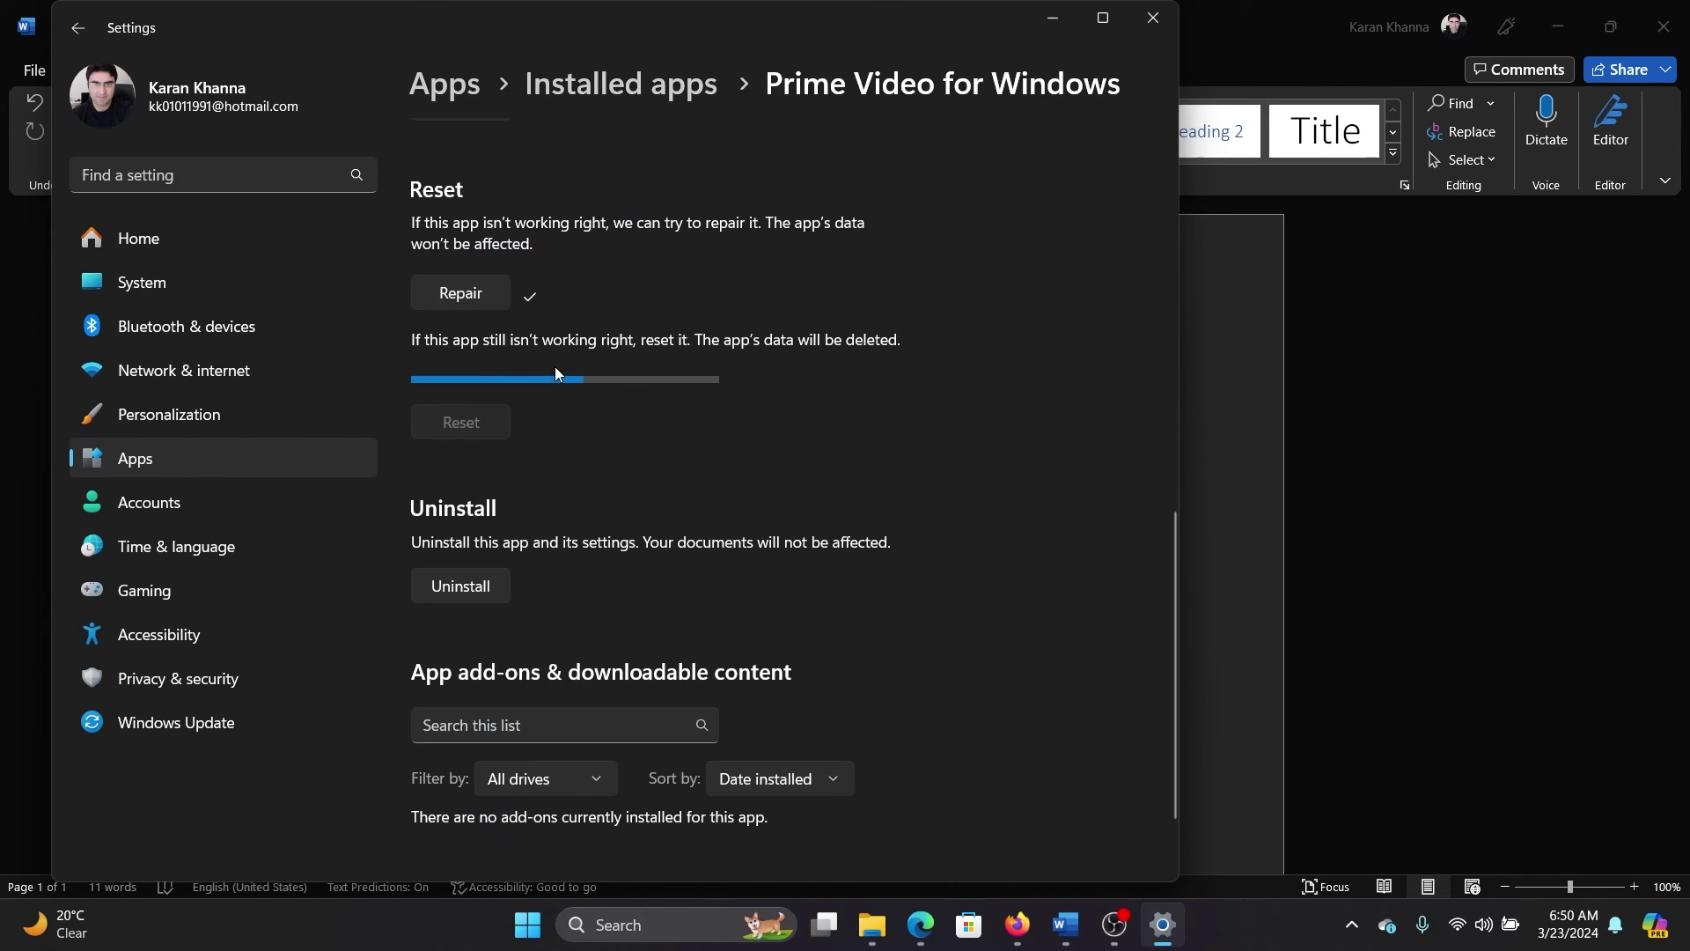
{"action": "left_click", "coordinate": [470, 589]}
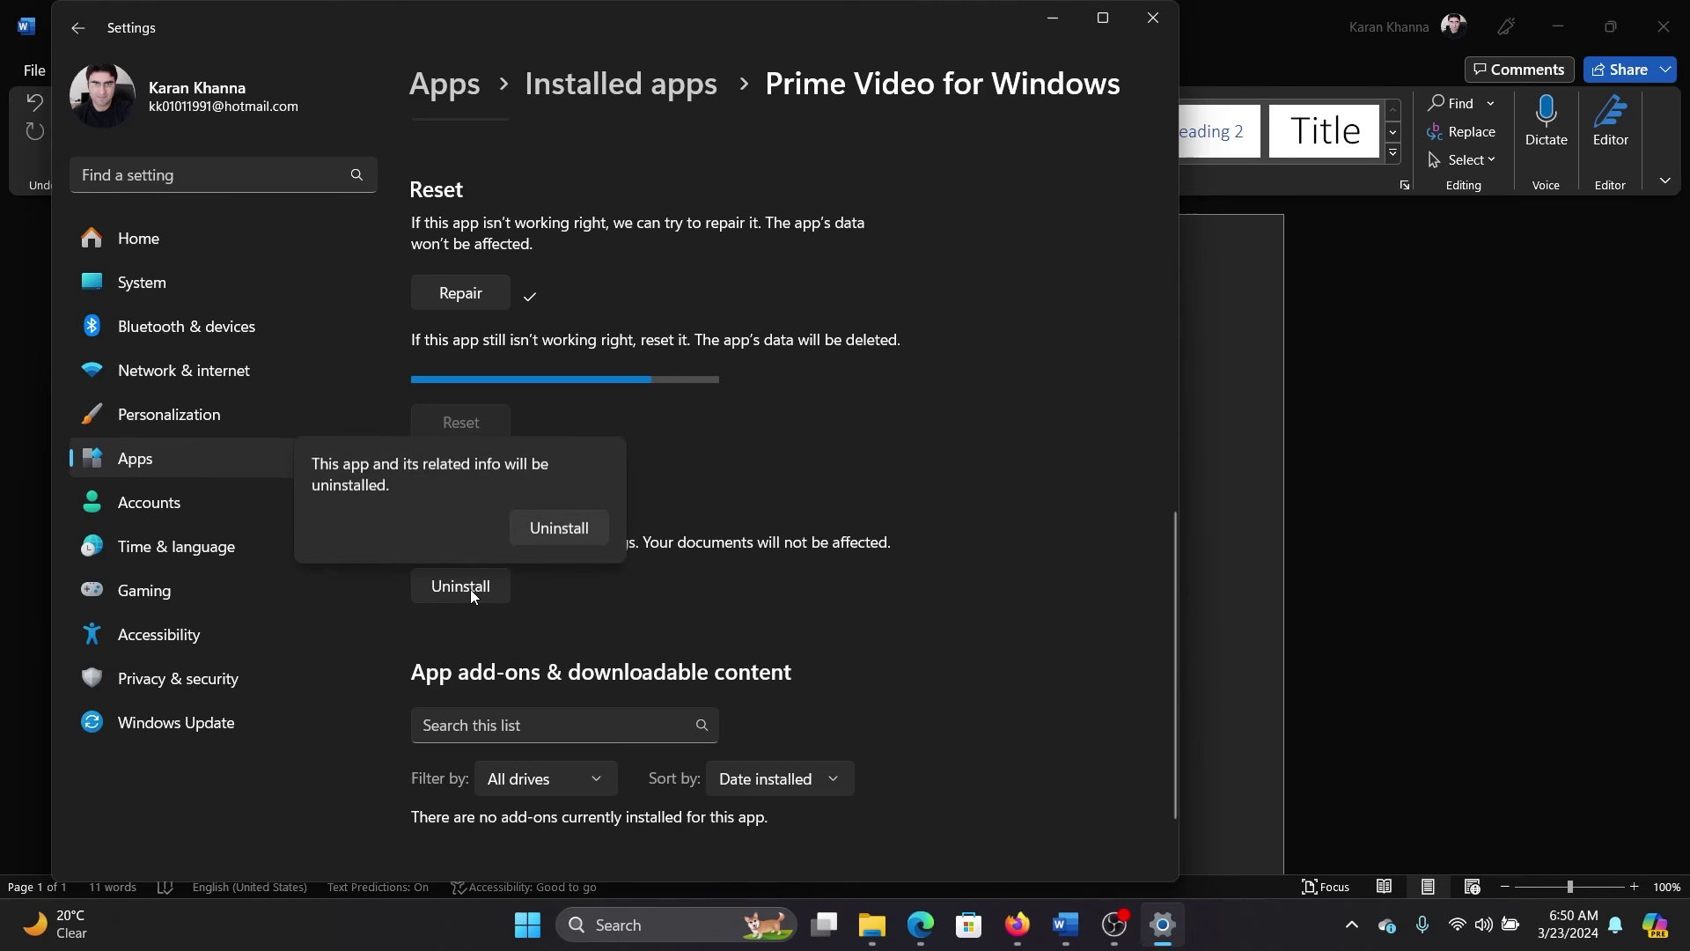
{"action": "left_click", "coordinate": [536, 533]}
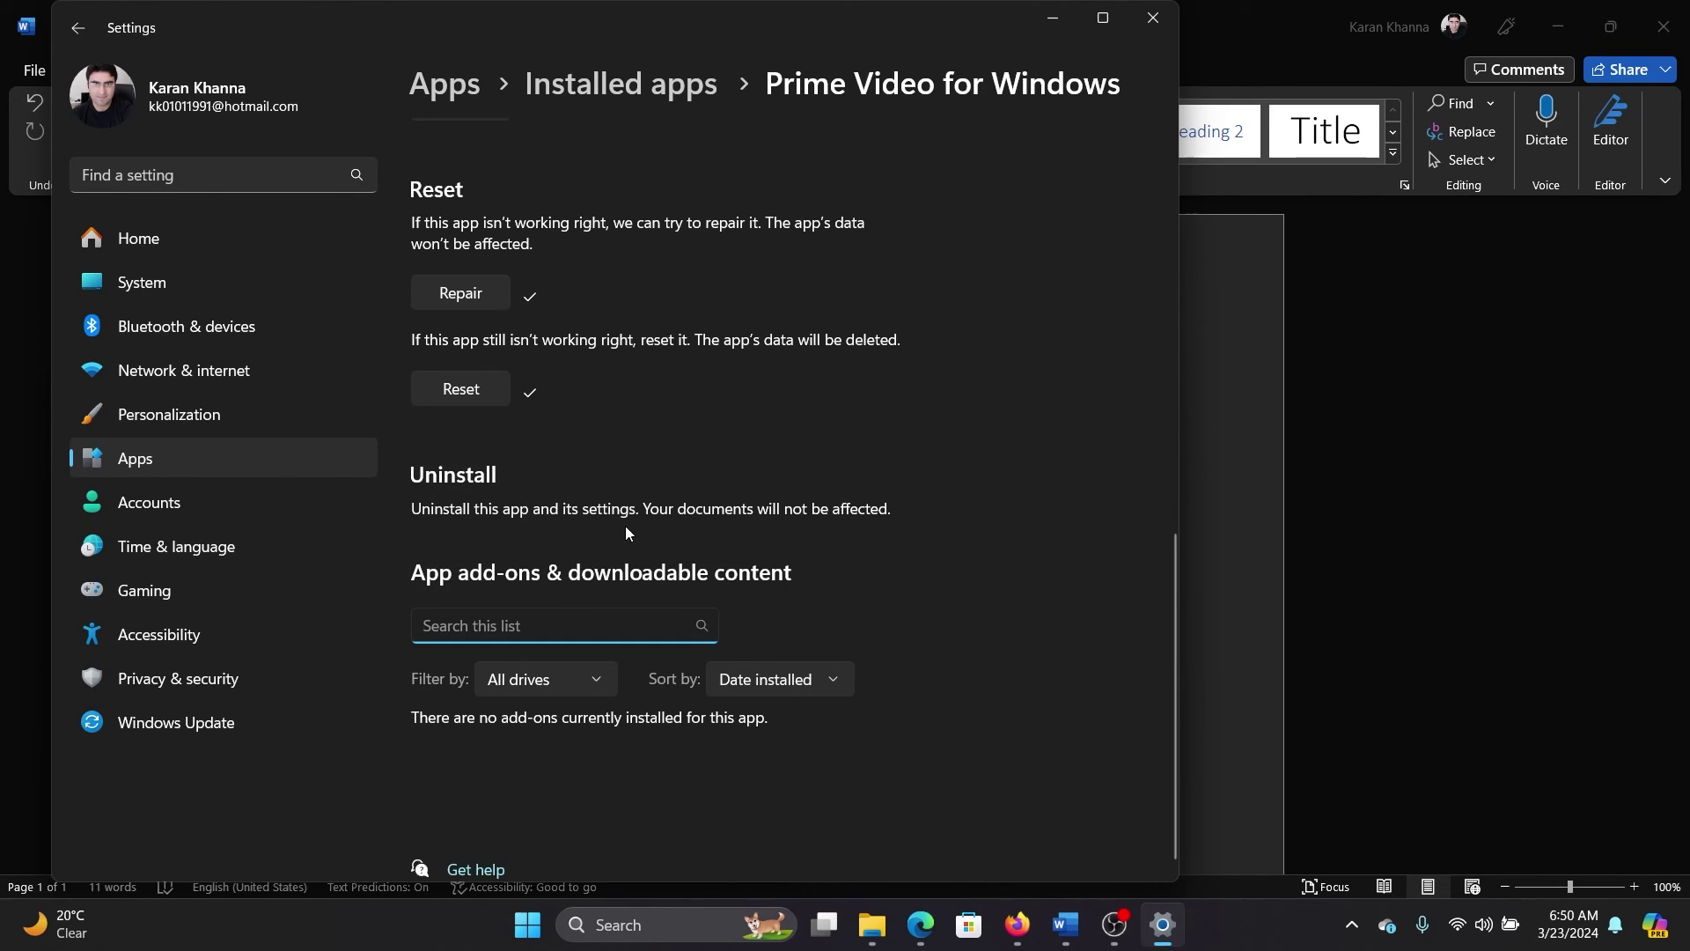
{"action": "left_click", "coordinate": [1149, 20]}
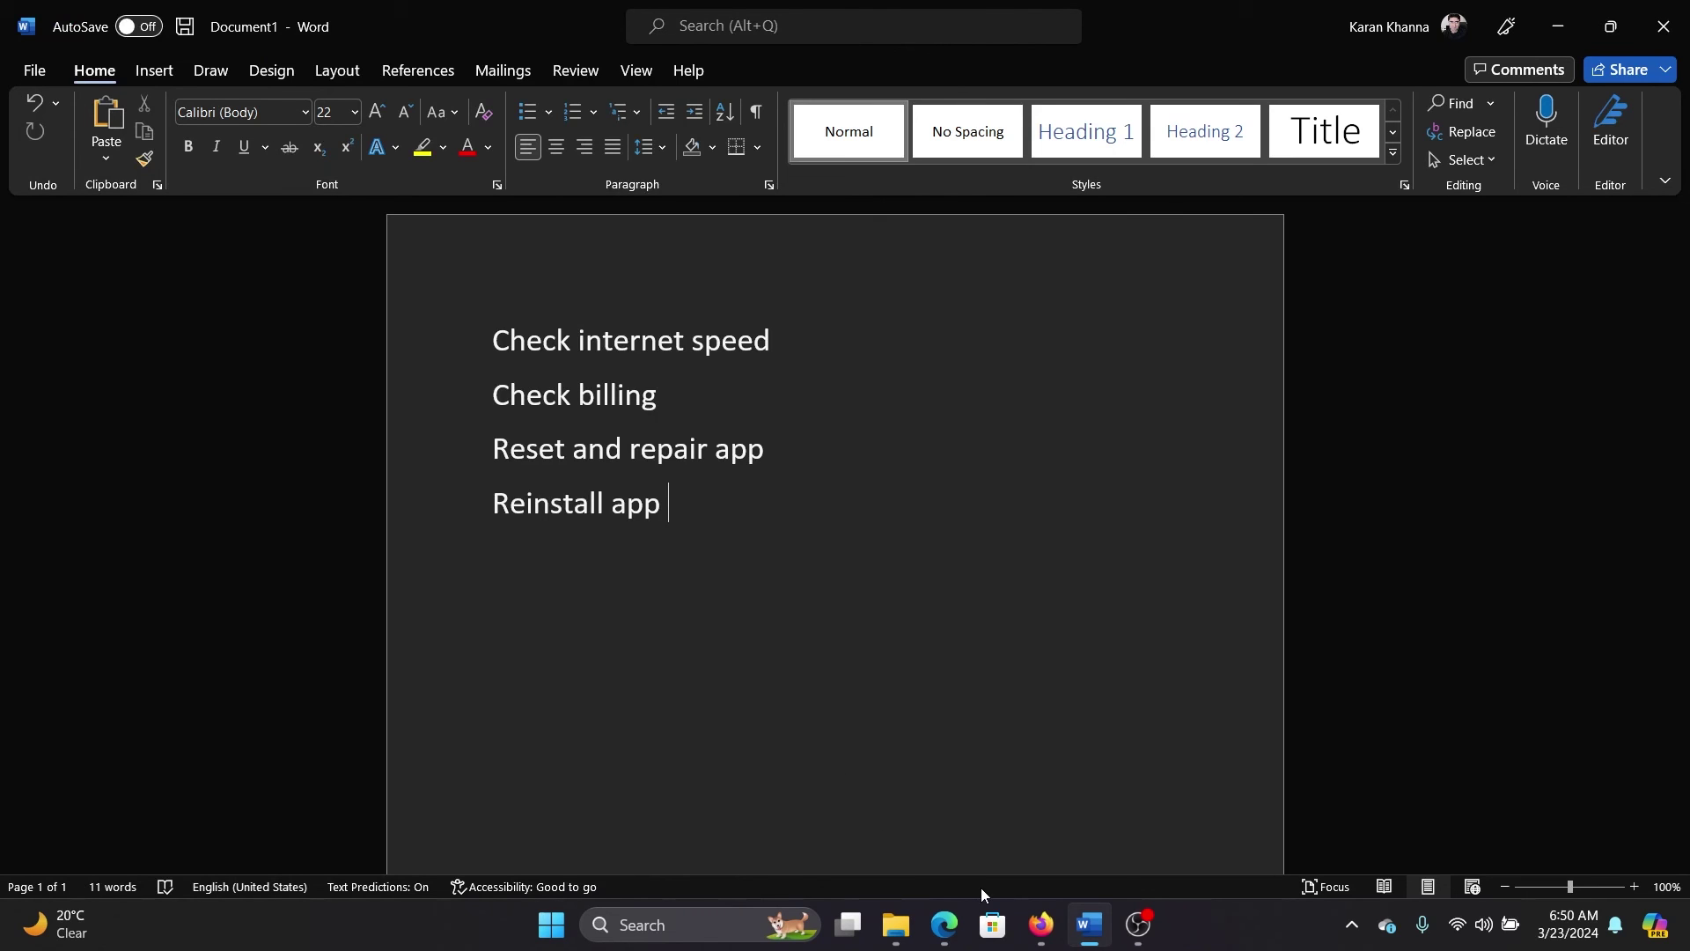
Step: Search Microsoft Store for 'primevideo' and click Install on Prime Video for Windows
{"action": "left_click", "coordinate": [992, 931]}
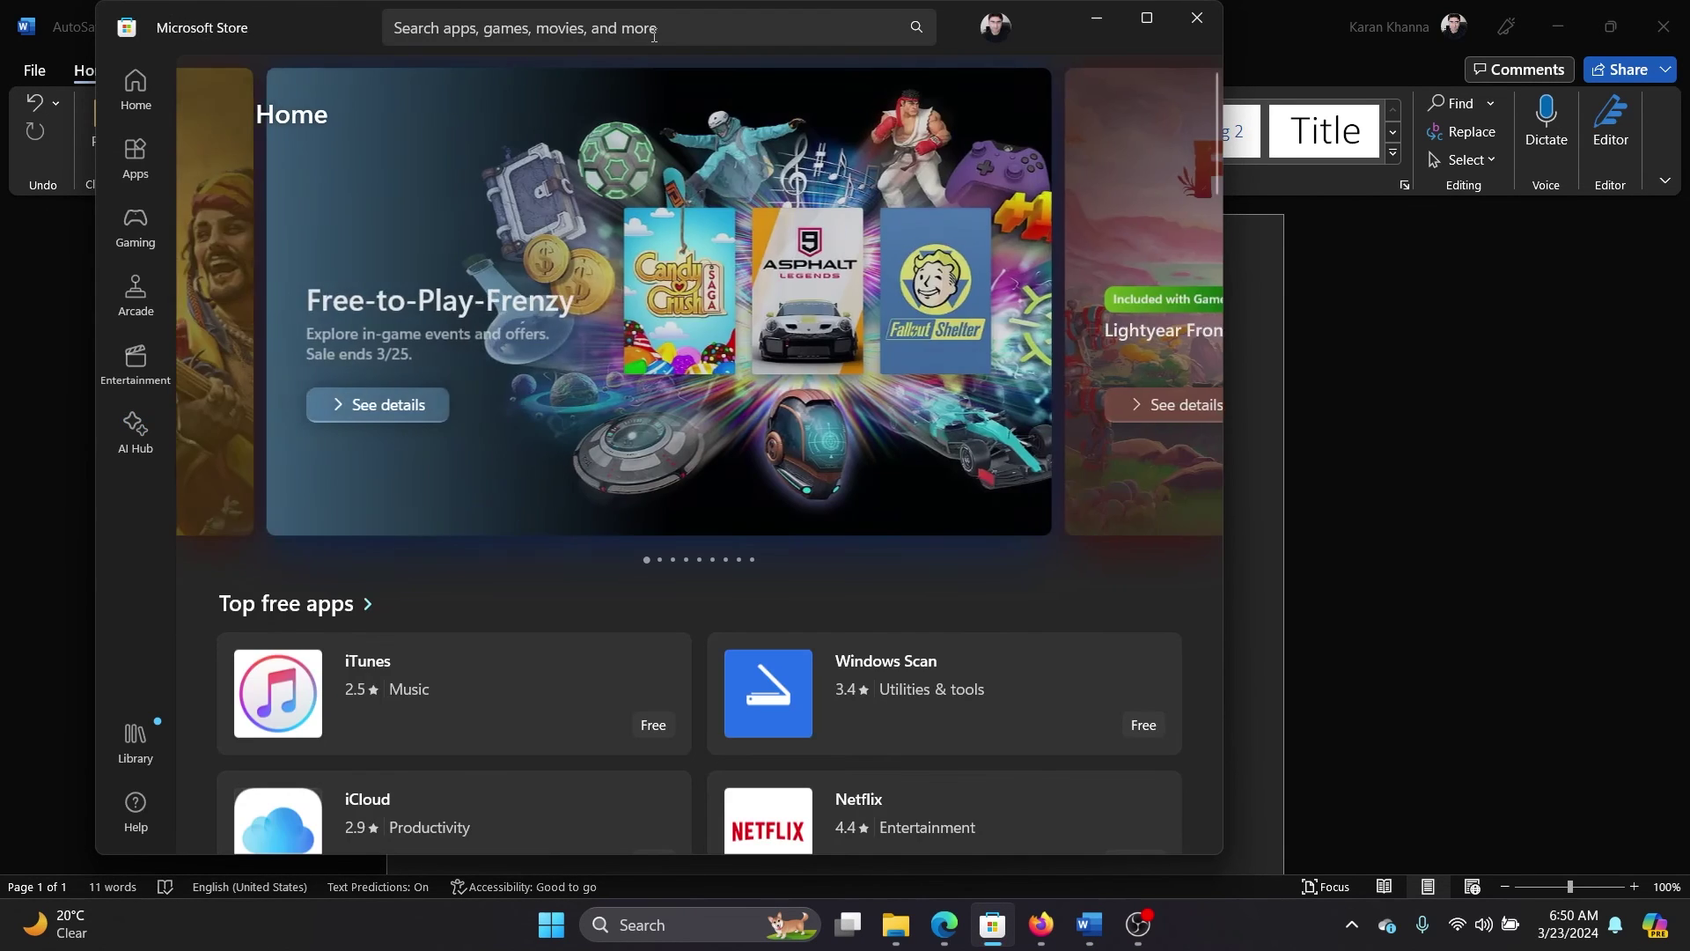
{"action": "left_click", "coordinate": [648, 28]}
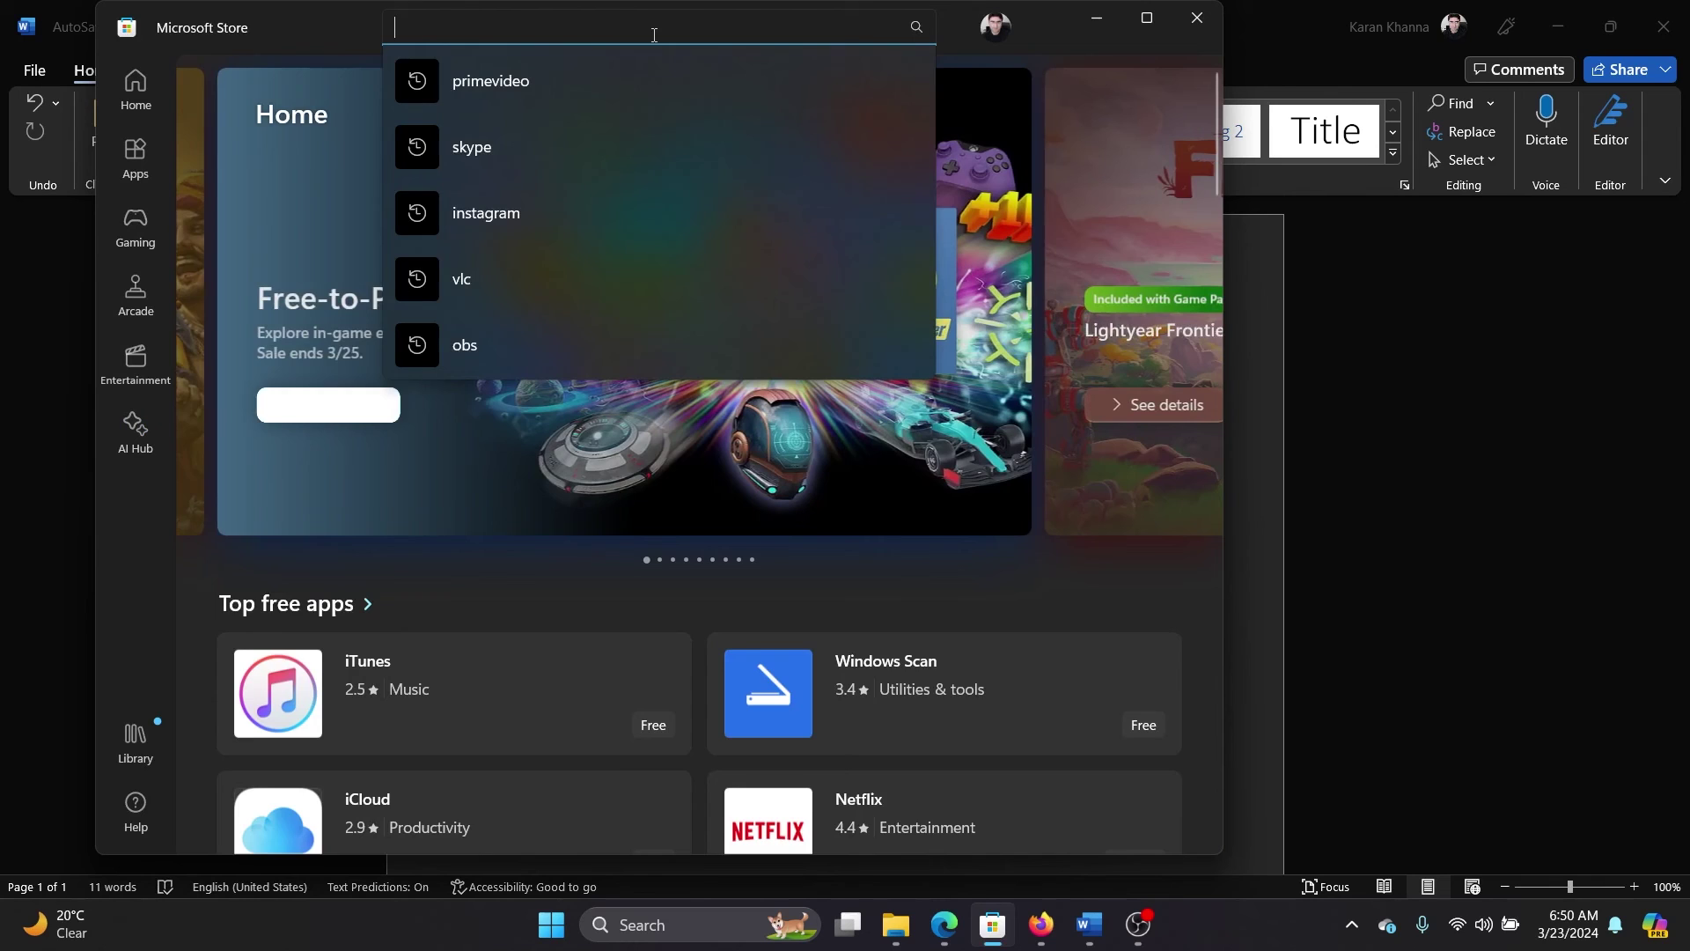
{"action": "left_click", "coordinate": [635, 82]}
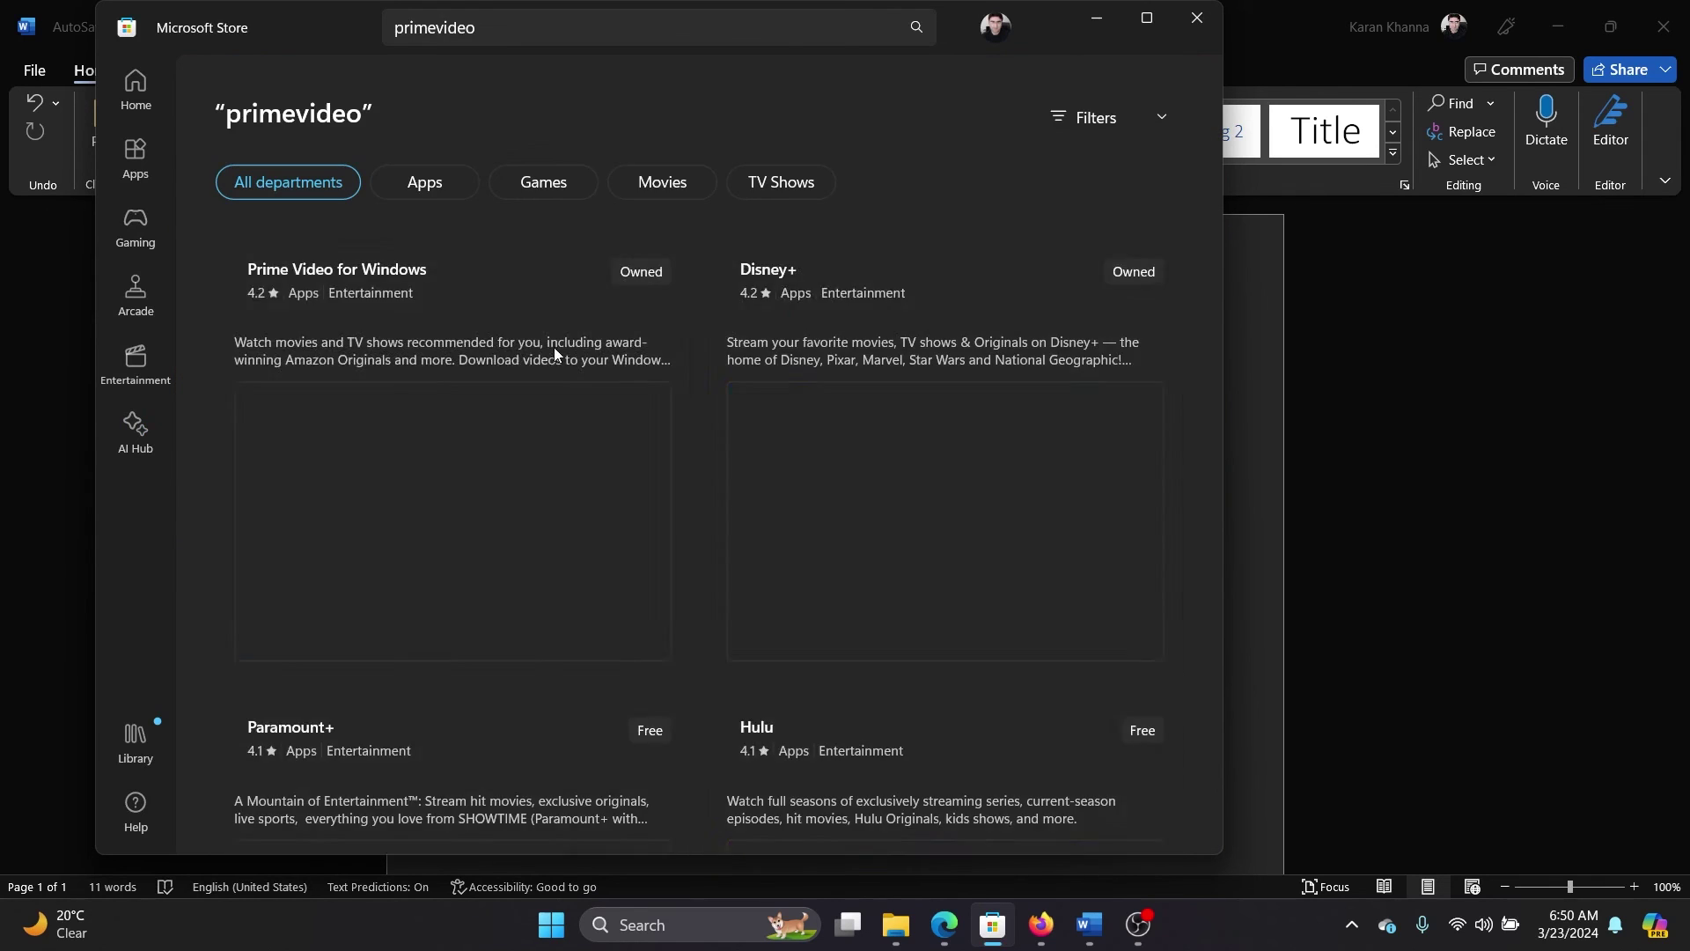
{"action": "left_click", "coordinate": [491, 410]}
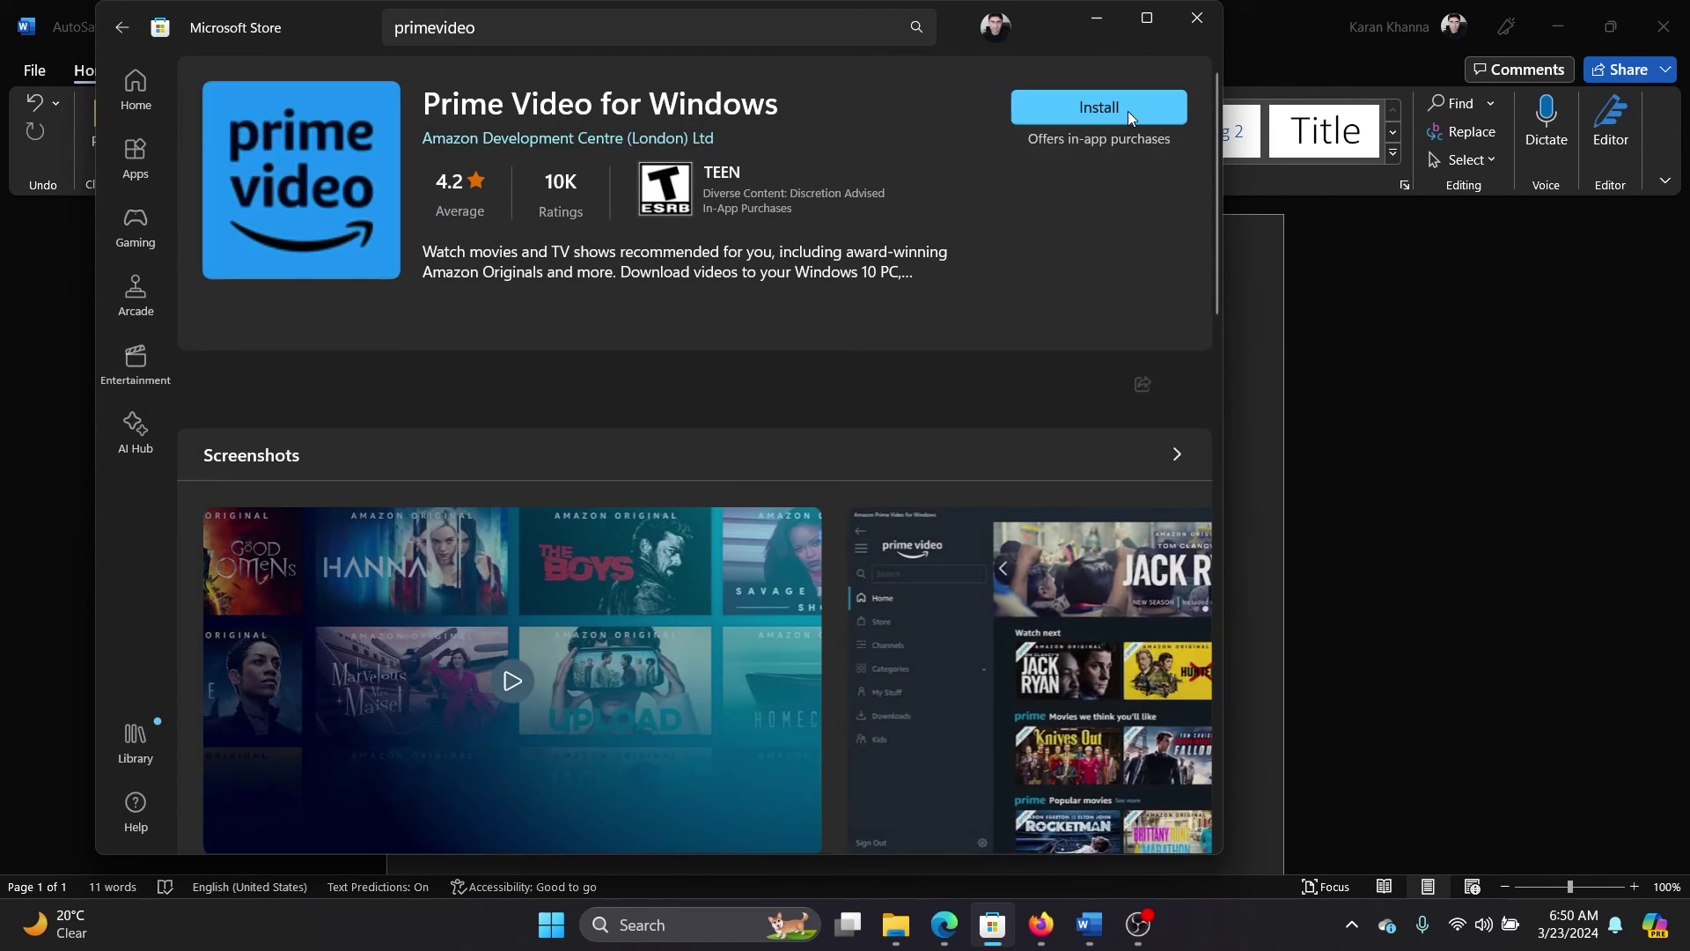
{"action": "left_click", "coordinate": [1121, 112]}
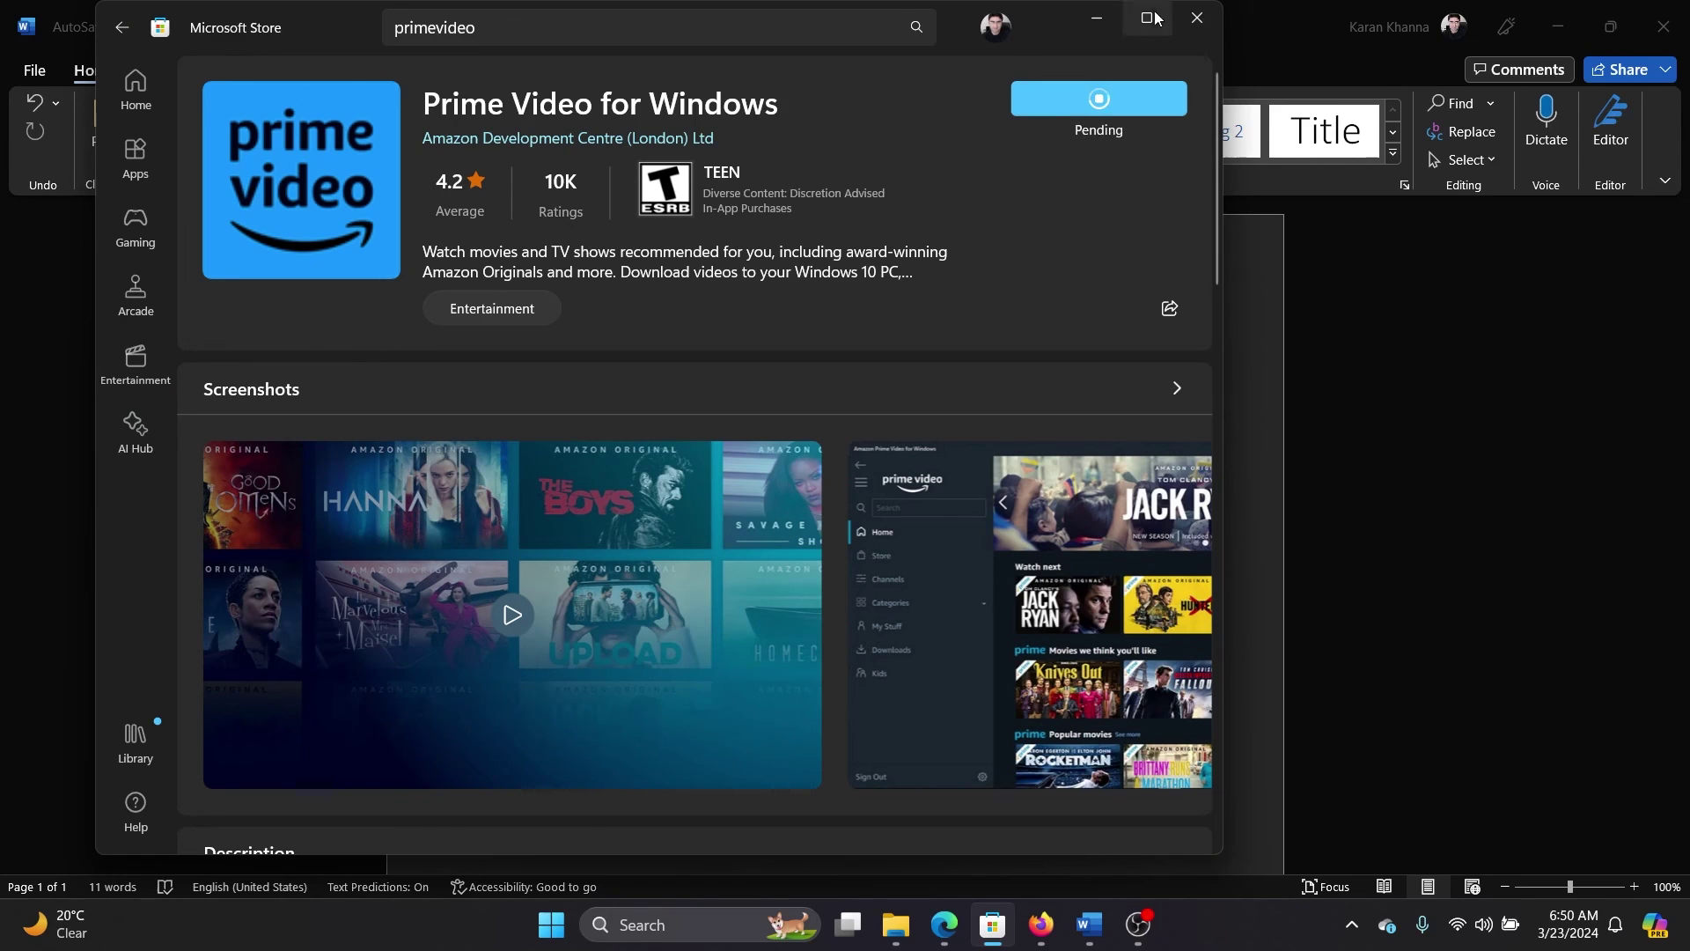
Step: Switch to the GeekChamp tab in Edge and briefly highlight the article title
{"action": "left_click", "coordinate": [933, 933]}
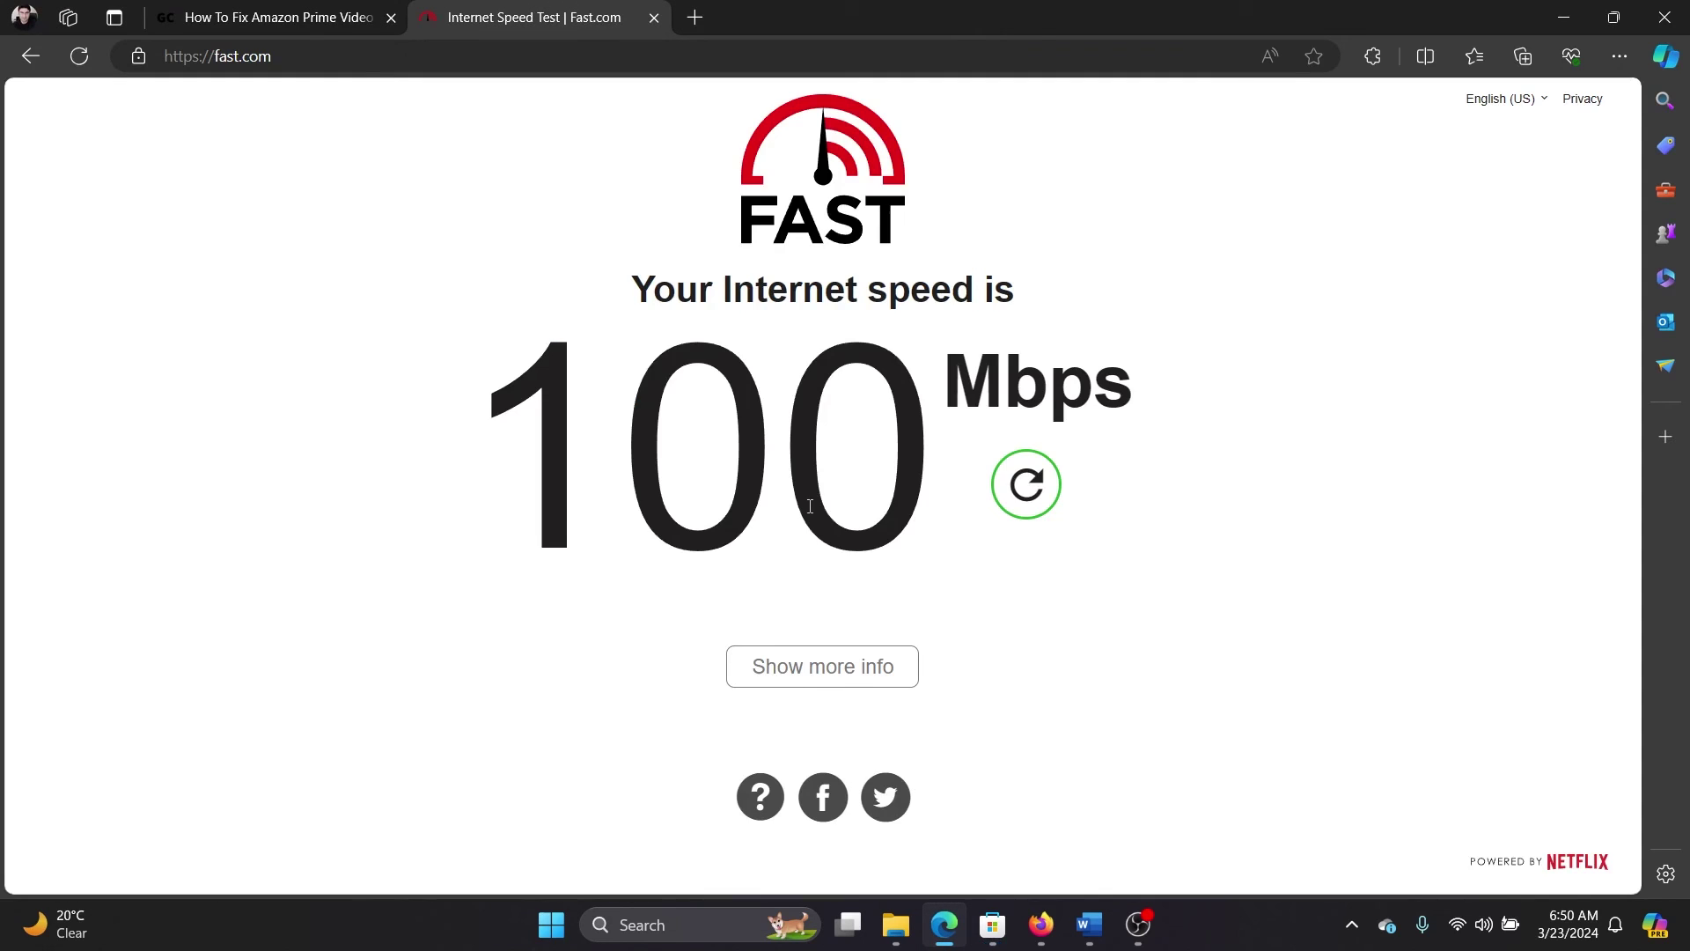
{"action": "left_click", "coordinate": [232, 11]}
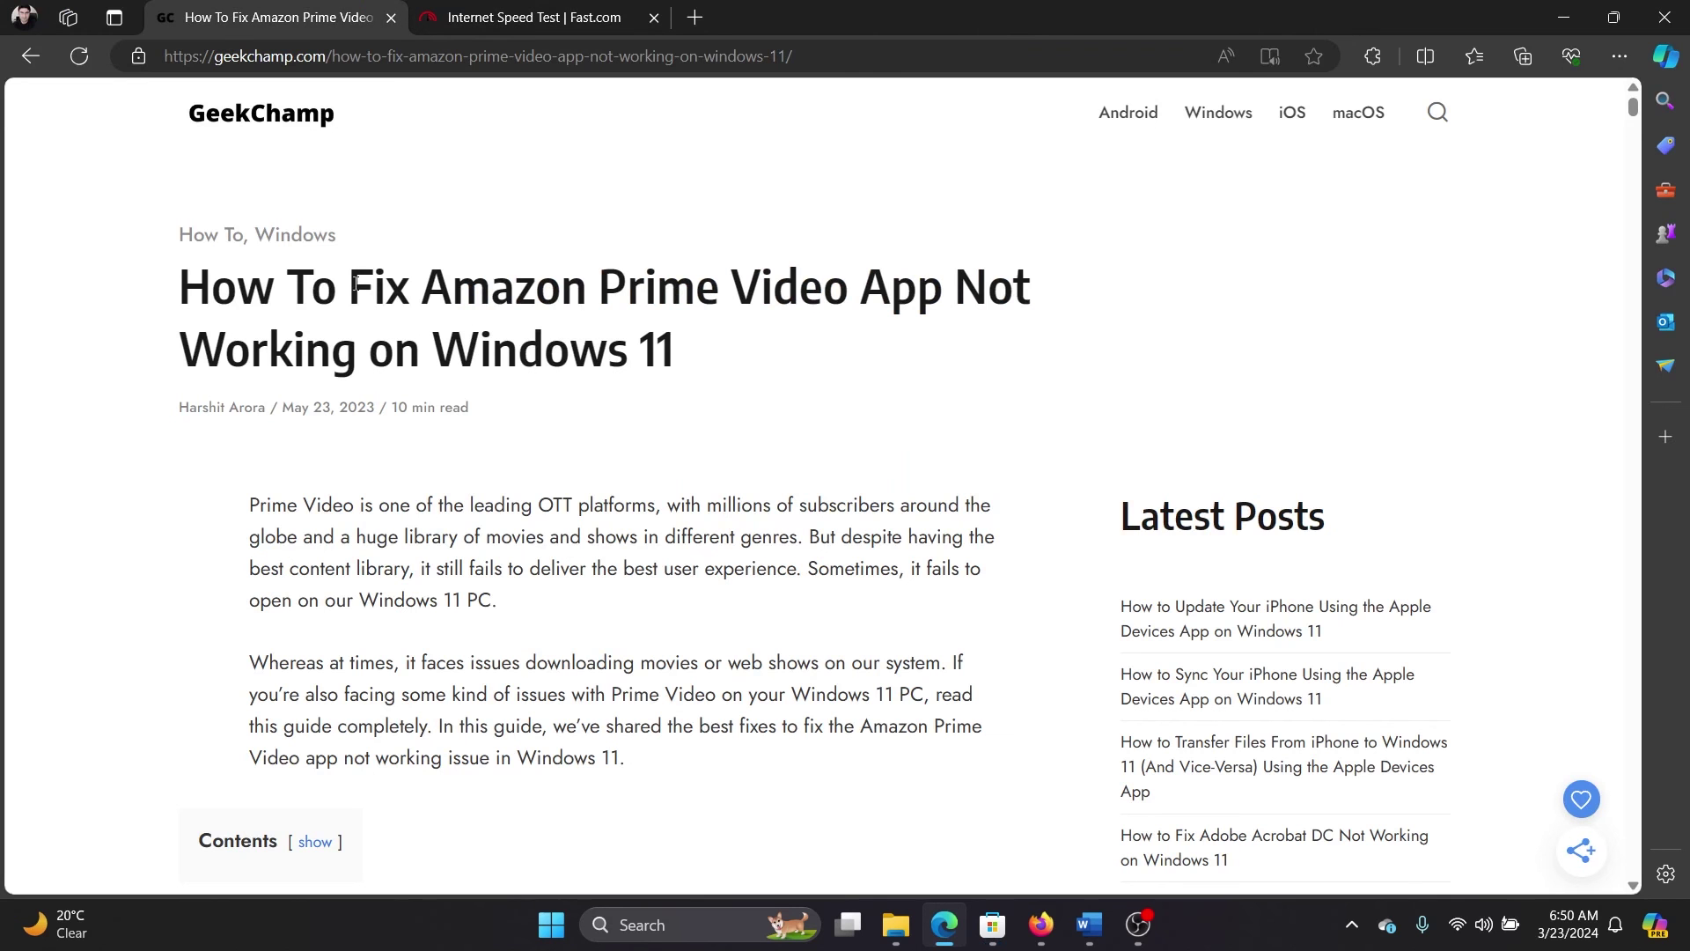
{"action": "left_click_drag", "start_coordinate": [356, 283], "coordinate": [676, 352]}
{"action": "left_click", "coordinate": [680, 410]}
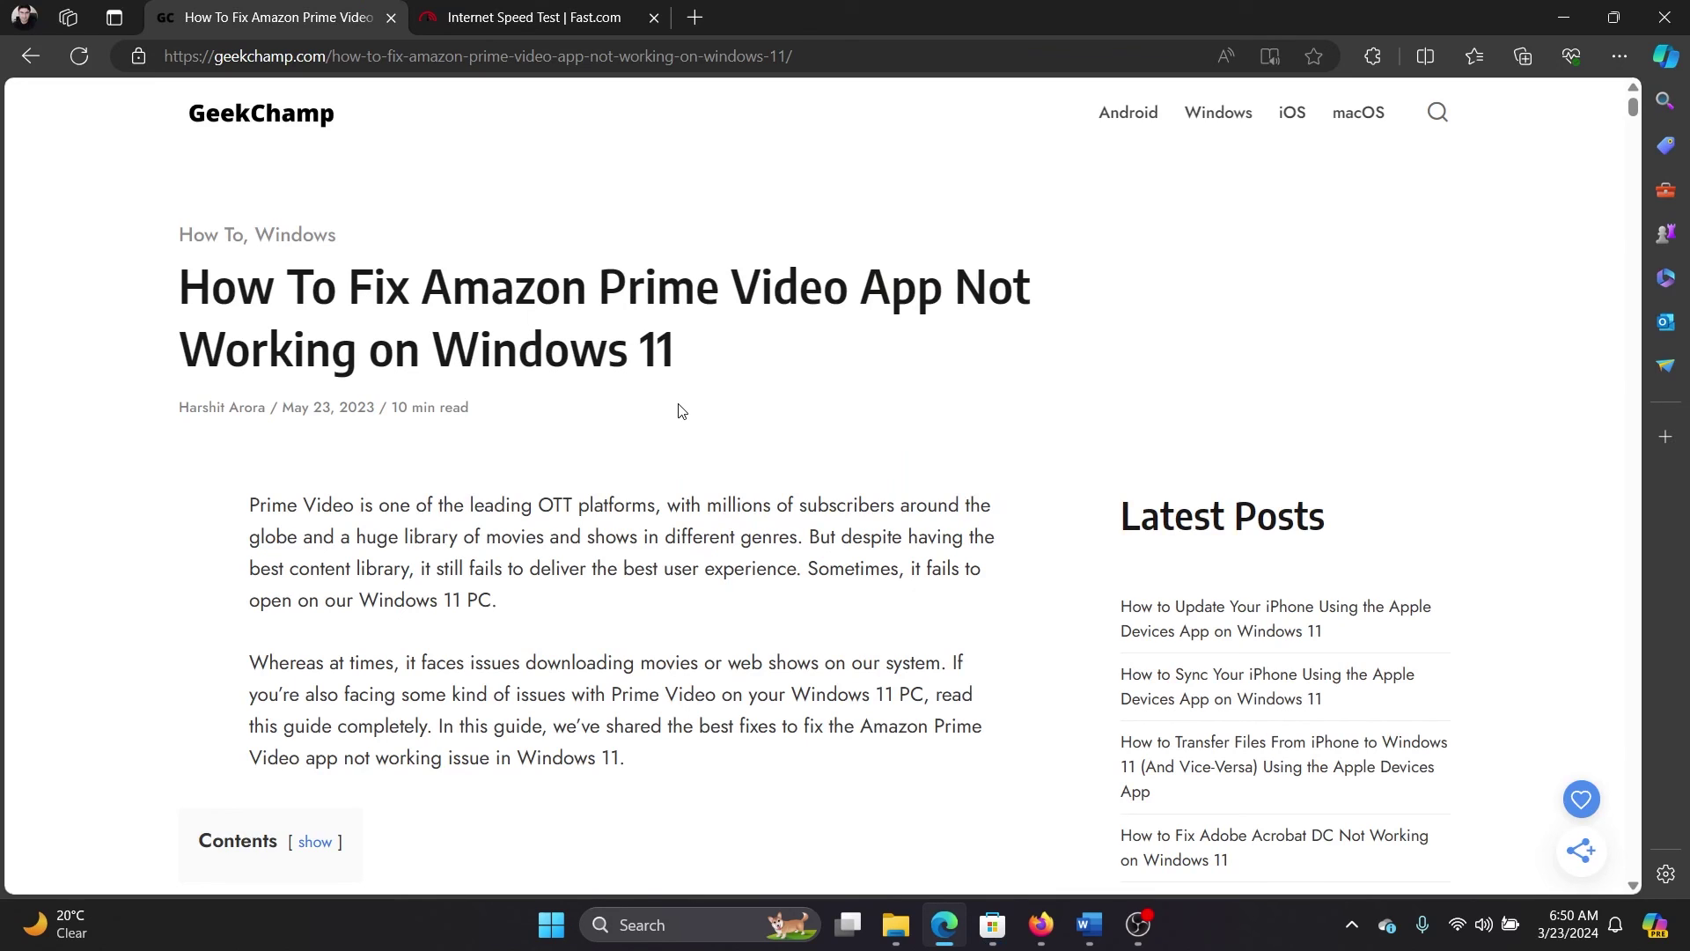